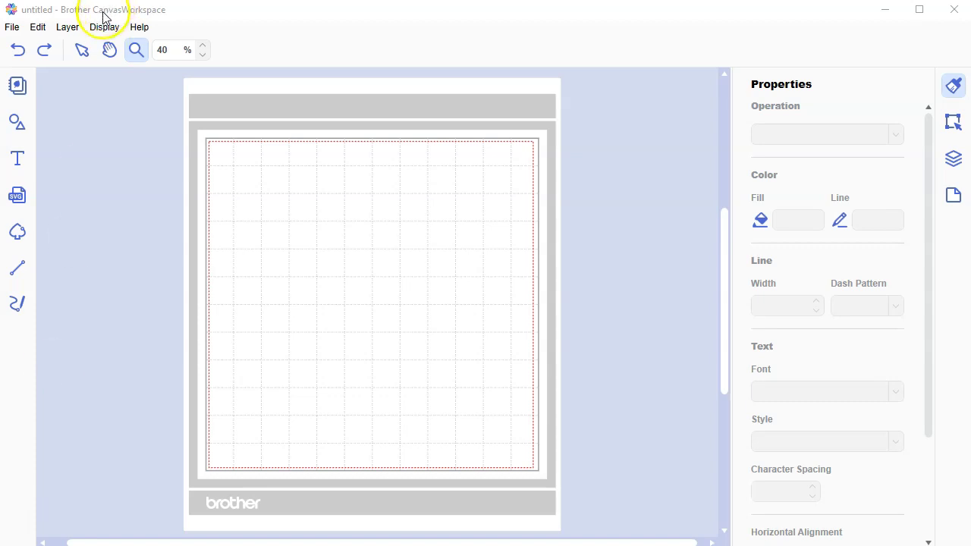
# - View the program's version information and close it again
pyautogui.click(137, 34)
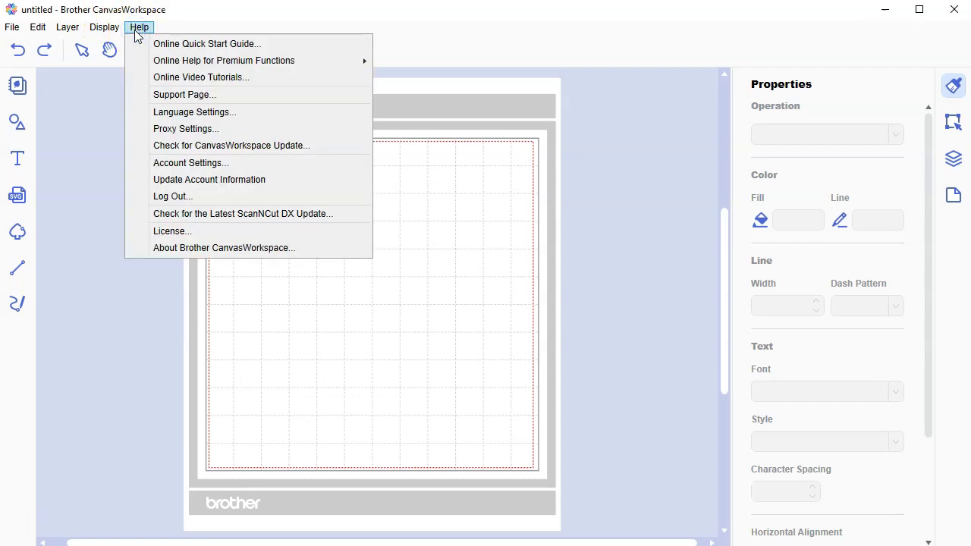
pyautogui.click(267, 249)
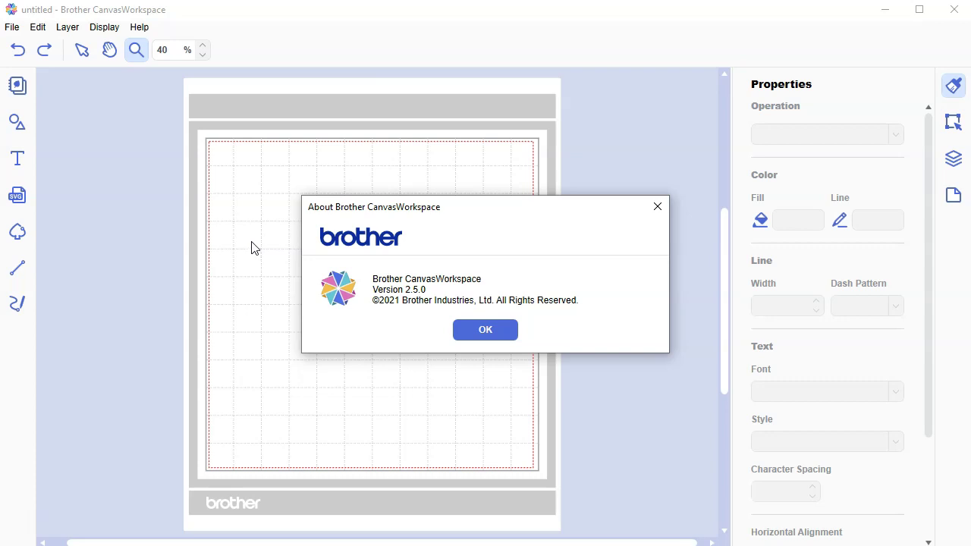
pyautogui.click(478, 329)
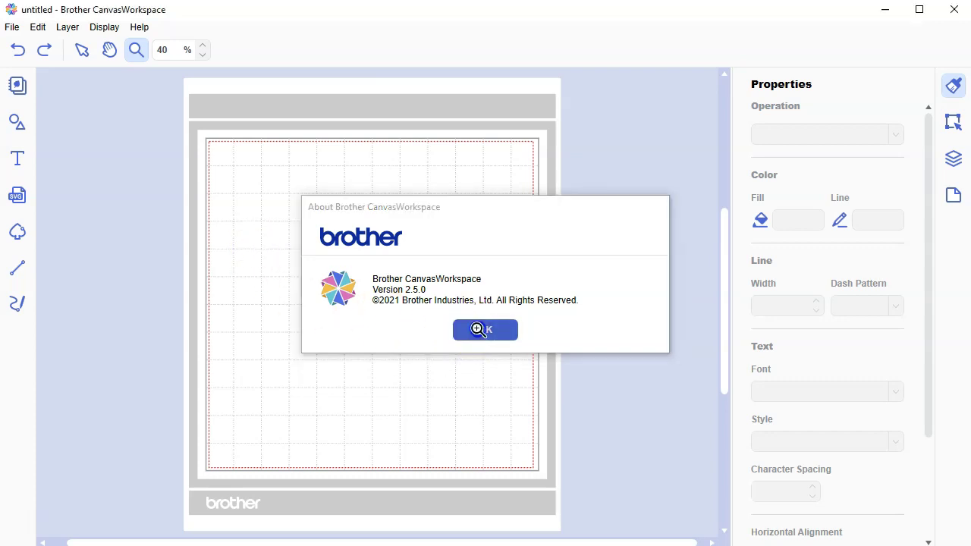
# - Look through the available fonts and place the text "Misses" on the upper part of the mat in the Misses font
pyautogui.click(17, 159)
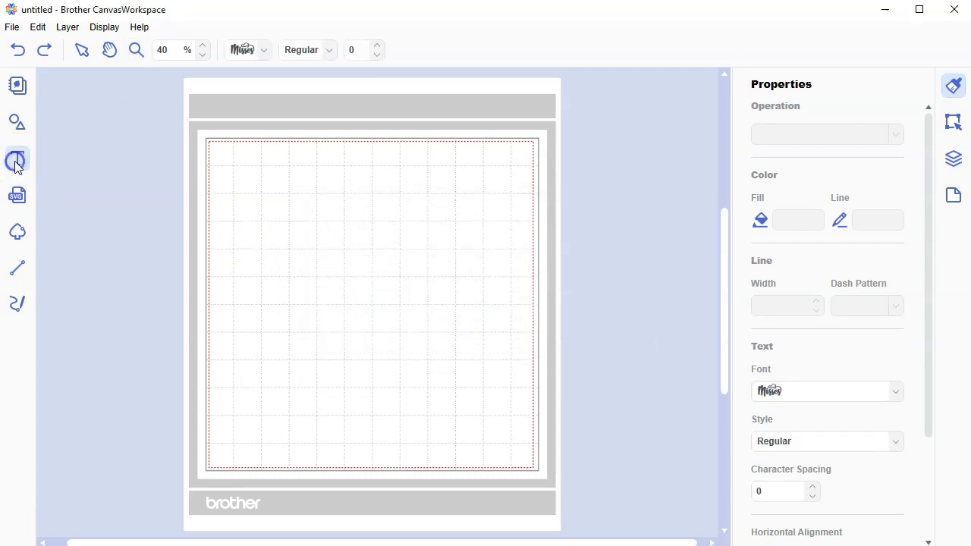
pyautogui.click(264, 57)
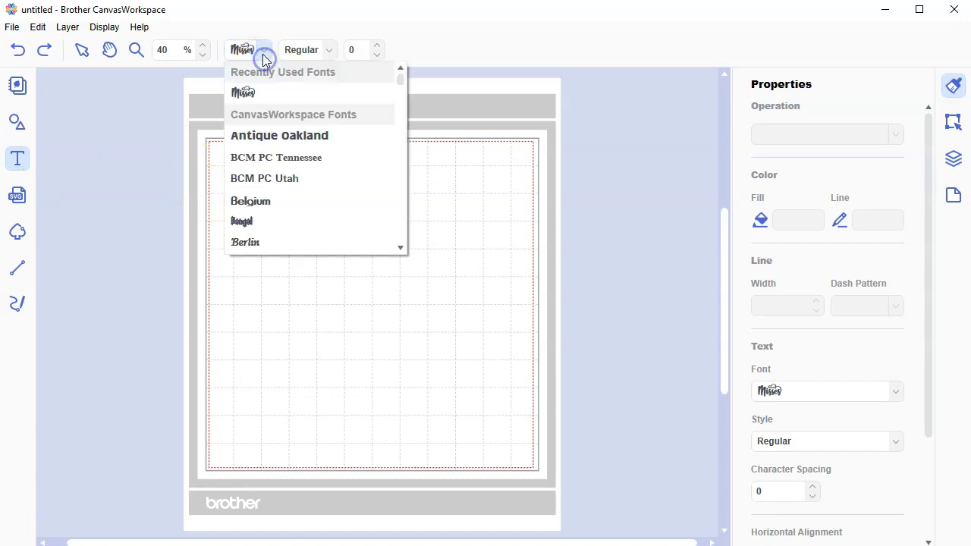
pyautogui.scroll(-4, 287, 141)
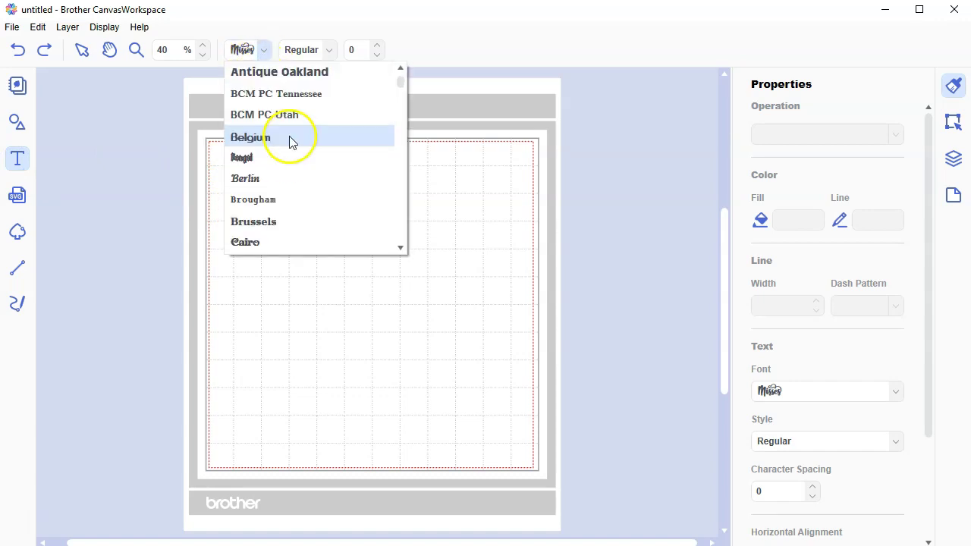
pyautogui.scroll(-12, 293, 148)
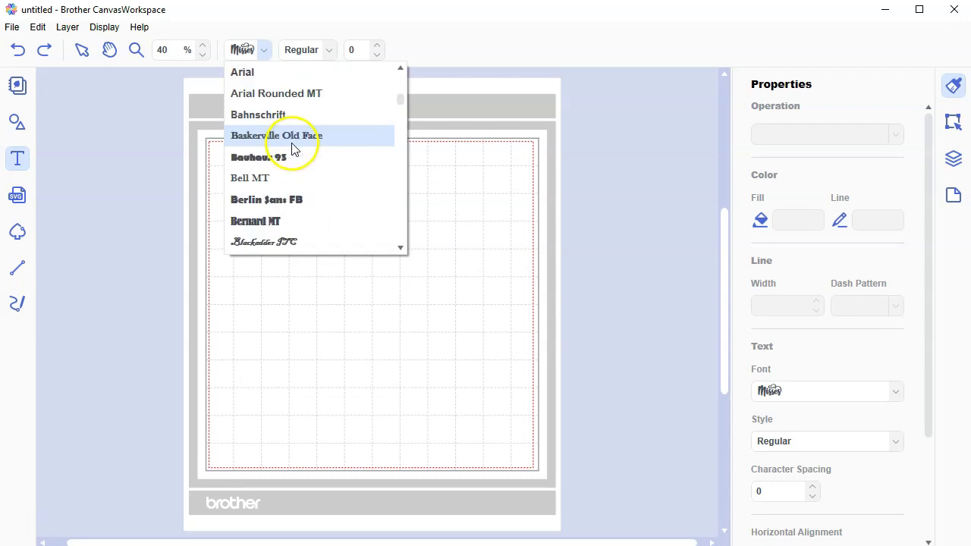
pyautogui.scroll(-2, 296, 150)
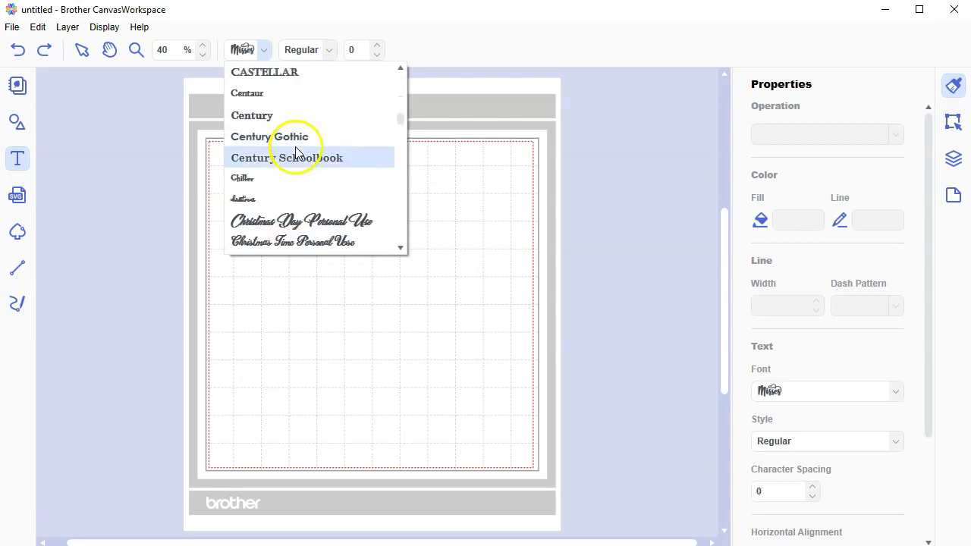
pyautogui.scroll(-13, 297, 151)
pyautogui.scroll(-15, 297, 153)
pyautogui.scroll(-3, 300, 161)
pyautogui.click(259, 240)
pyautogui.click(266, 220)
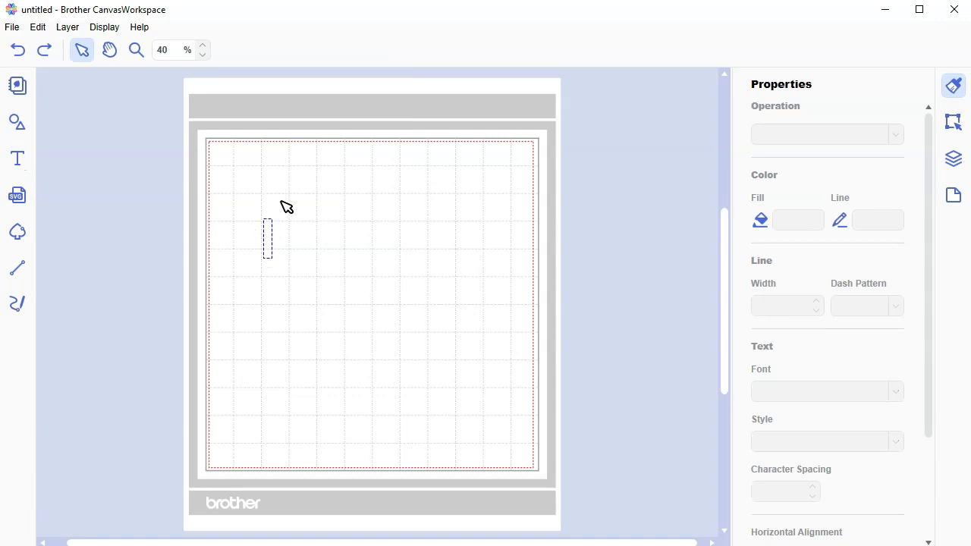
pyautogui.write('Misses')
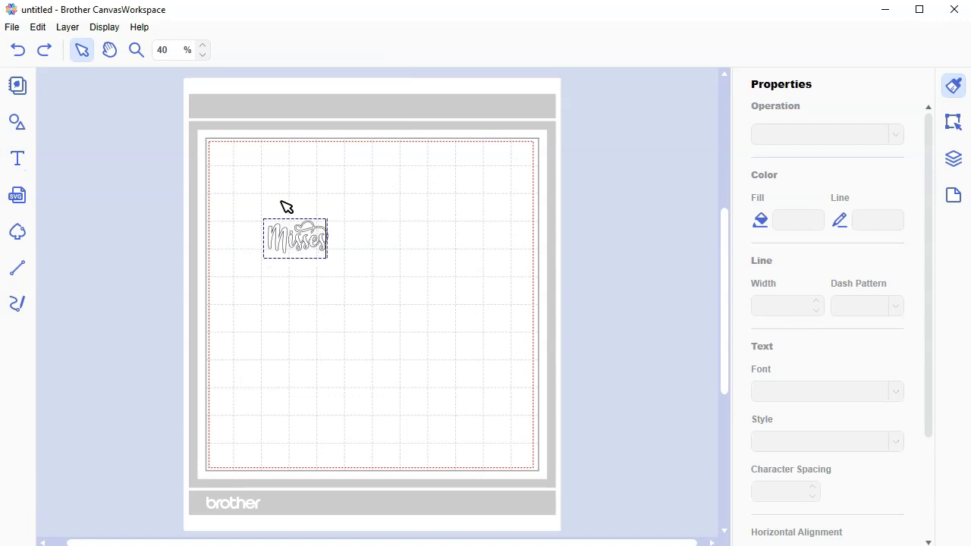
pyautogui.click(352, 254)
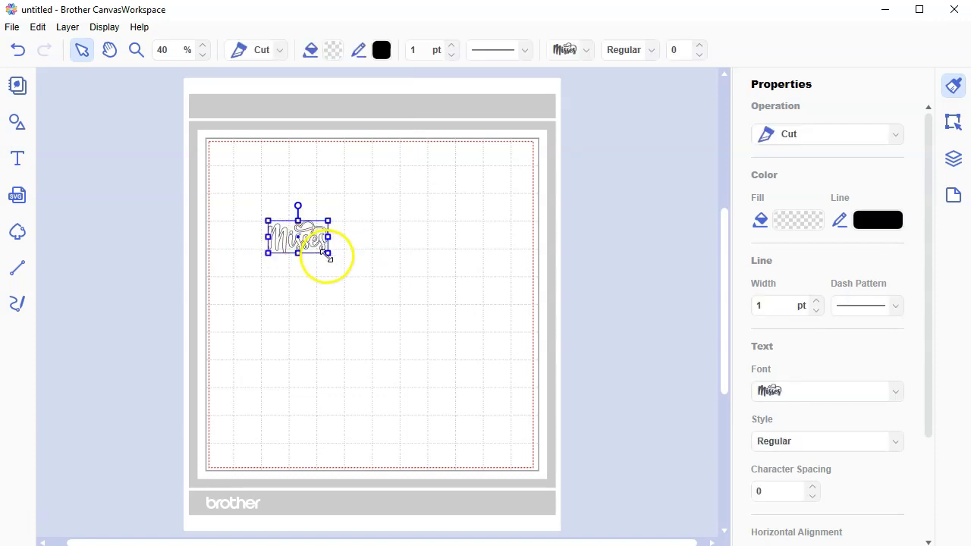
# - Enlarge the word "Misses" to about half the mat's width and move it near the mat's upper edge
pyautogui.moveTo(330, 259); pyautogui.dragTo(382, 306)
pyautogui.click(319, 245)
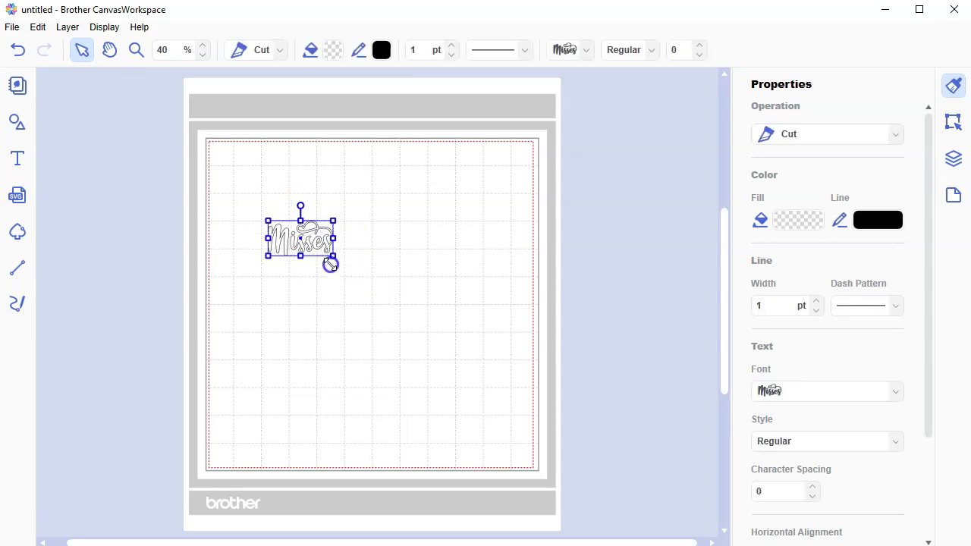
pyautogui.moveTo(331, 263); pyautogui.dragTo(429, 370)
pyautogui.moveTo(379, 270); pyautogui.dragTo(393, 227)
pyautogui.click(364, 304)
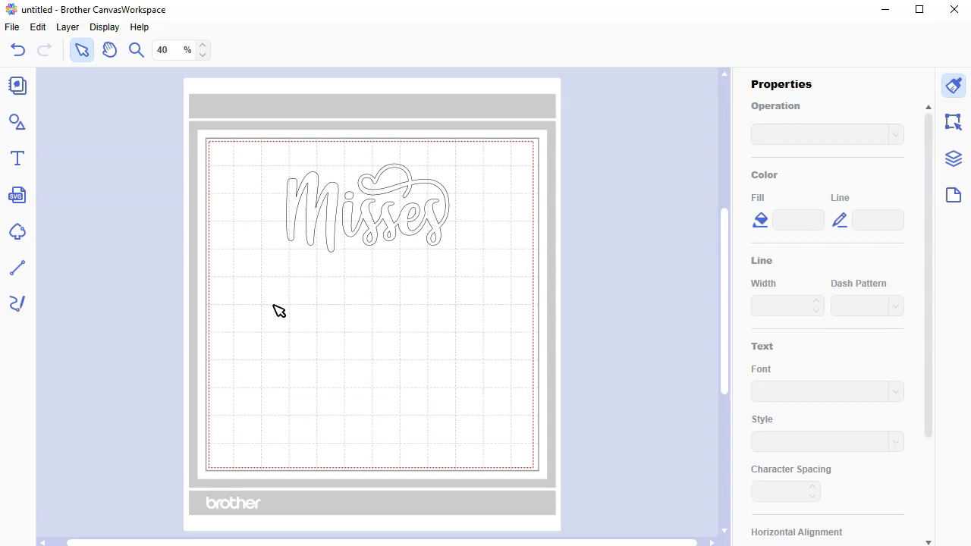
pyautogui.click(306, 300)
pyautogui.click(300, 203)
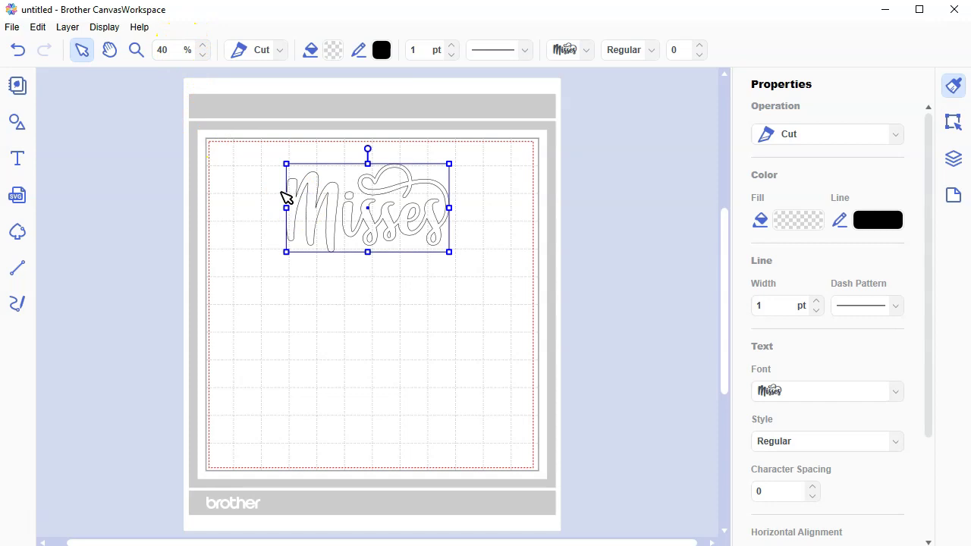
pyautogui.click(270, 202)
pyautogui.click(590, 49)
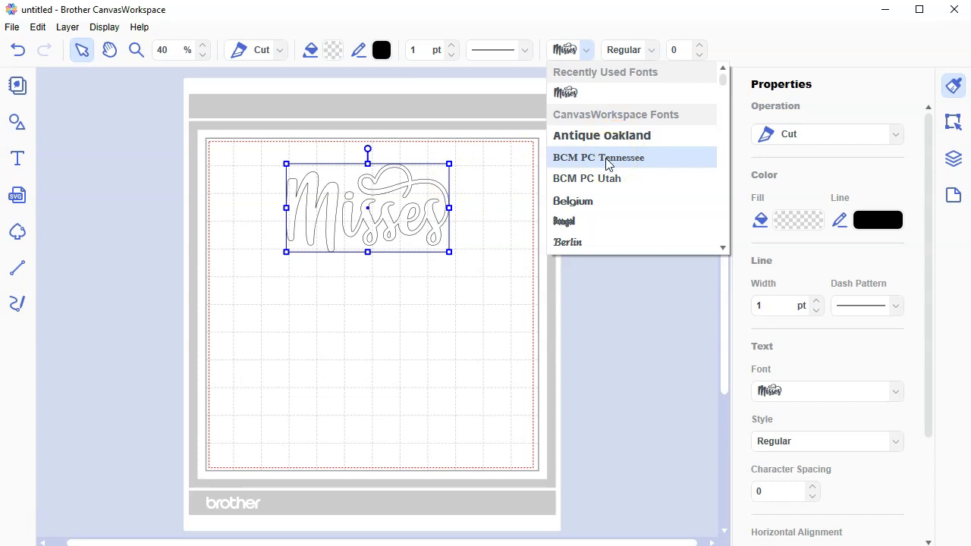
pyautogui.click(248, 293)
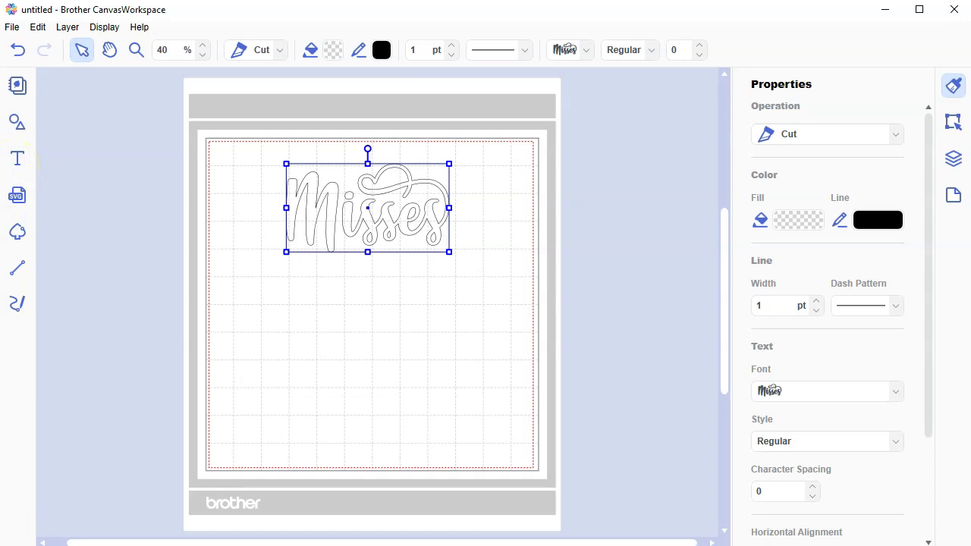
# - Add a separate text object "p" in the Misses font on the mat's lower half, near its left margin
pyautogui.click(15, 172)
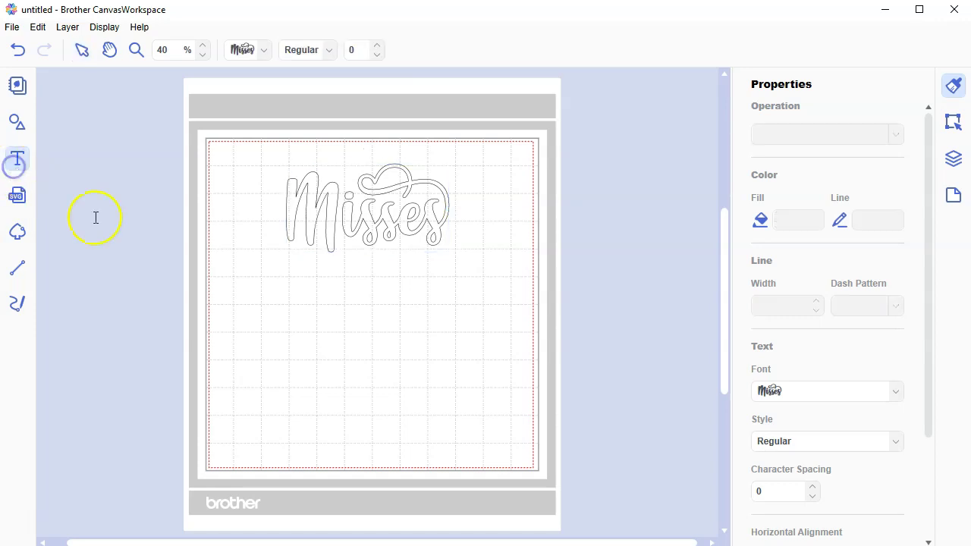
pyautogui.click(237, 315)
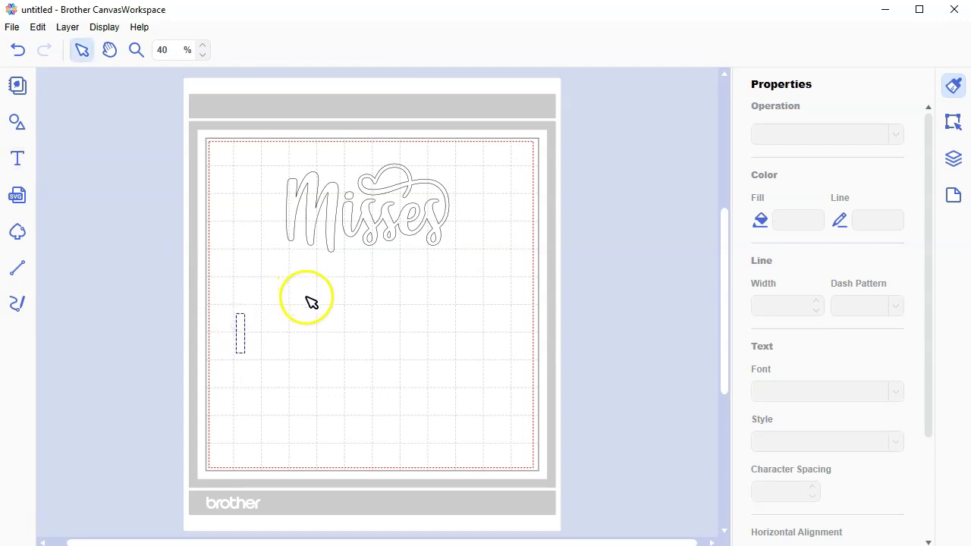
pyautogui.write('p')
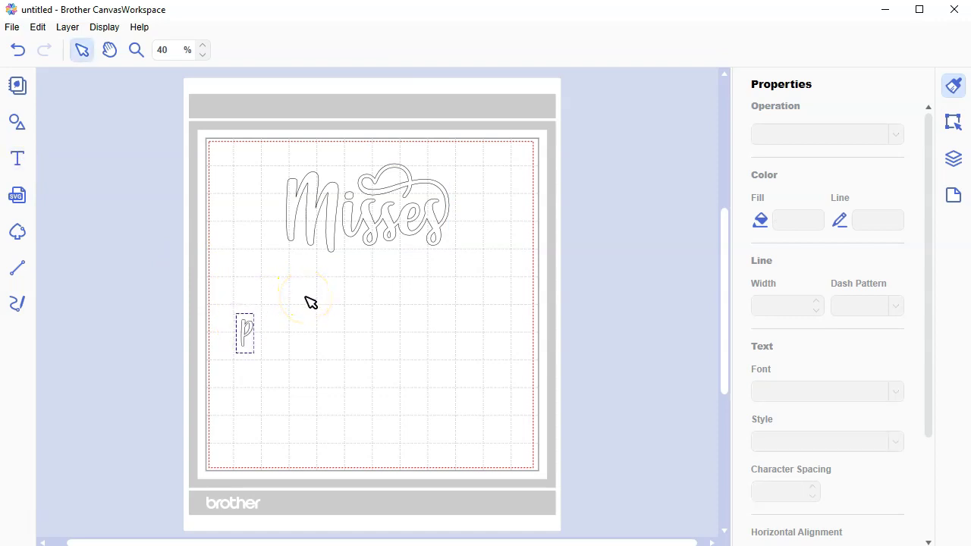
pyautogui.click(294, 303)
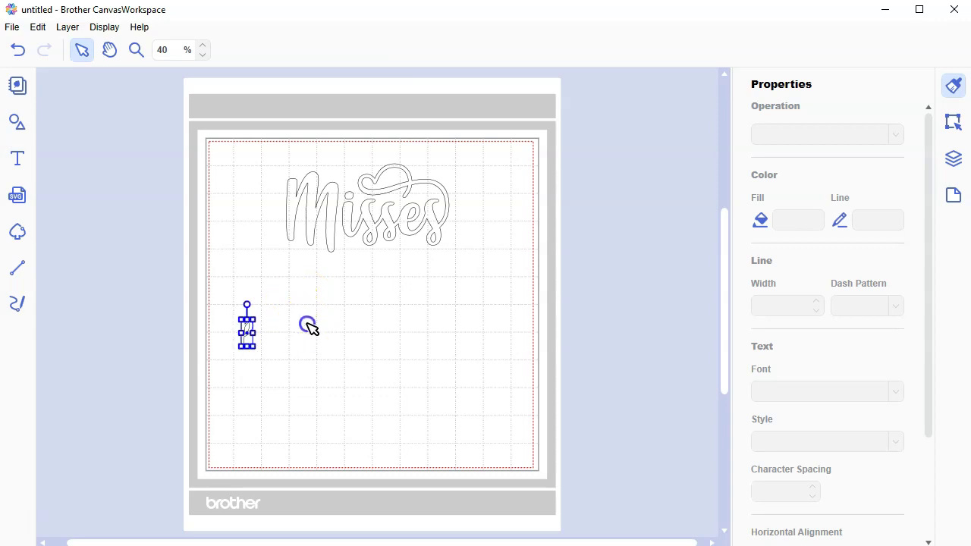
pyautogui.click(297, 373)
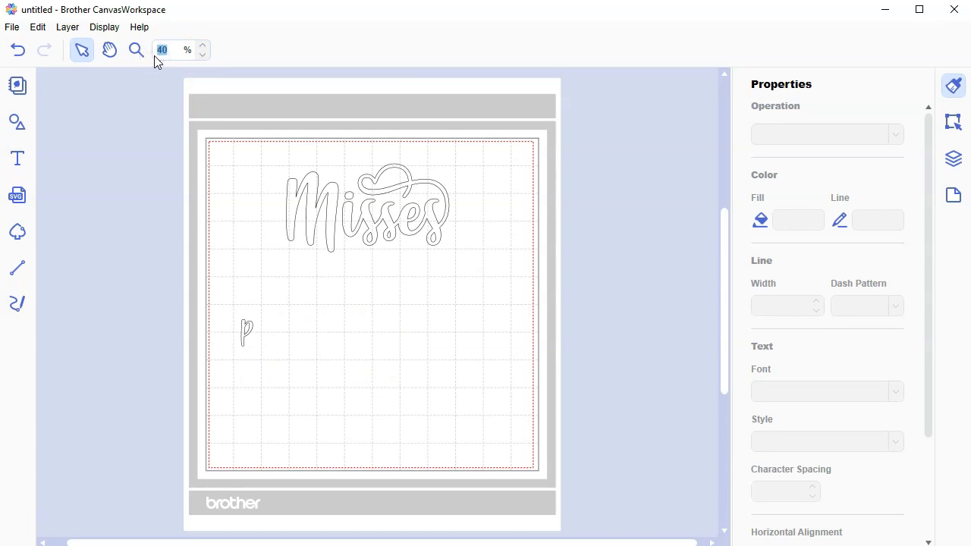
# - Move the letter "p" upward, closer beneath the word "Misses"
pyautogui.press('Return')
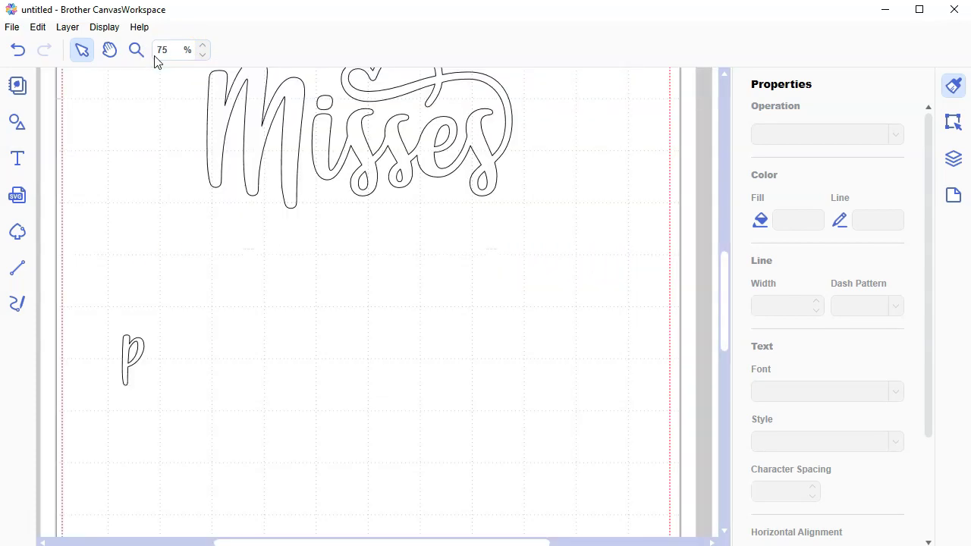
pyautogui.moveTo(152, 356); pyautogui.dragTo(163, 272)
pyautogui.click(204, 306)
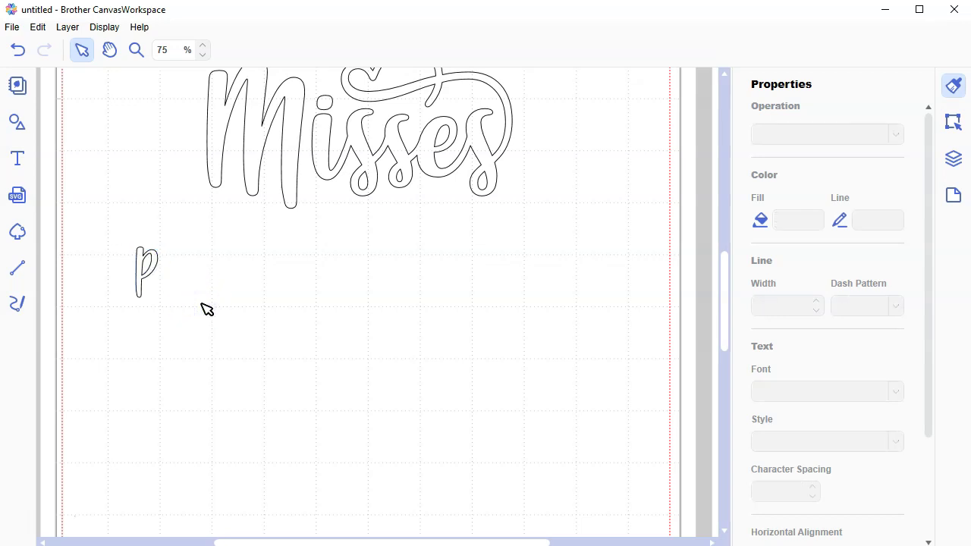
pyautogui.click(195, 305)
# - Add the text "apered" as its own object, just below and to the right of the "p"
pyautogui.click(23, 163)
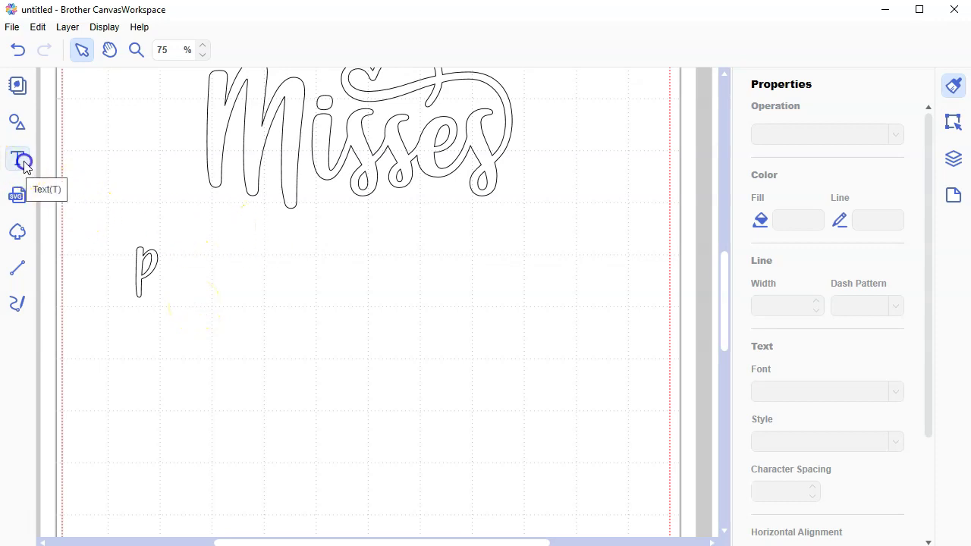
pyautogui.click(175, 279)
pyautogui.write('apered')
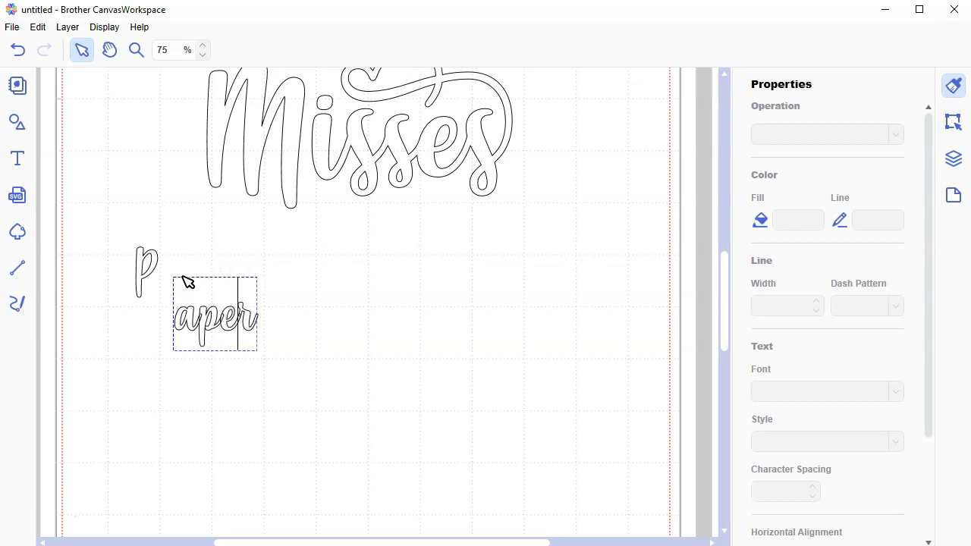
pyautogui.click(331, 383)
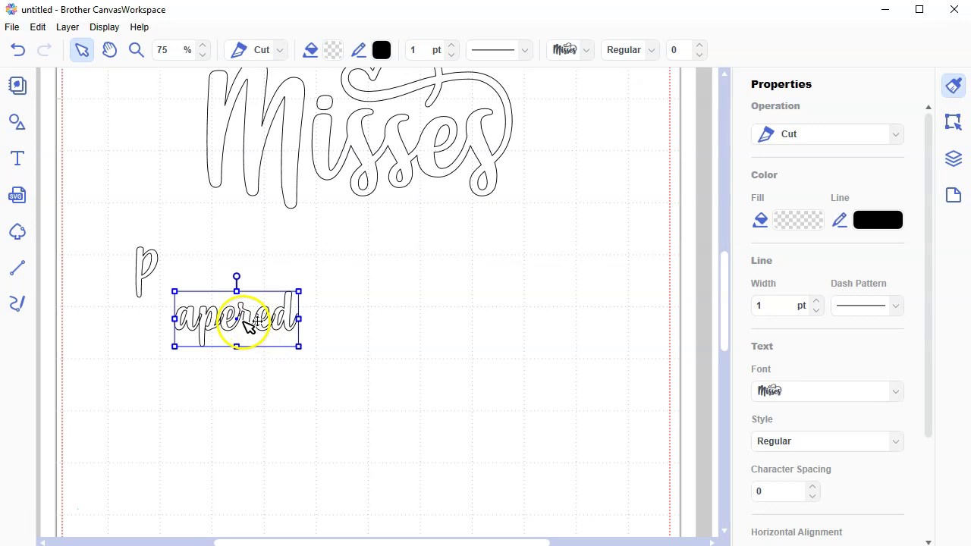
pyautogui.click(214, 437)
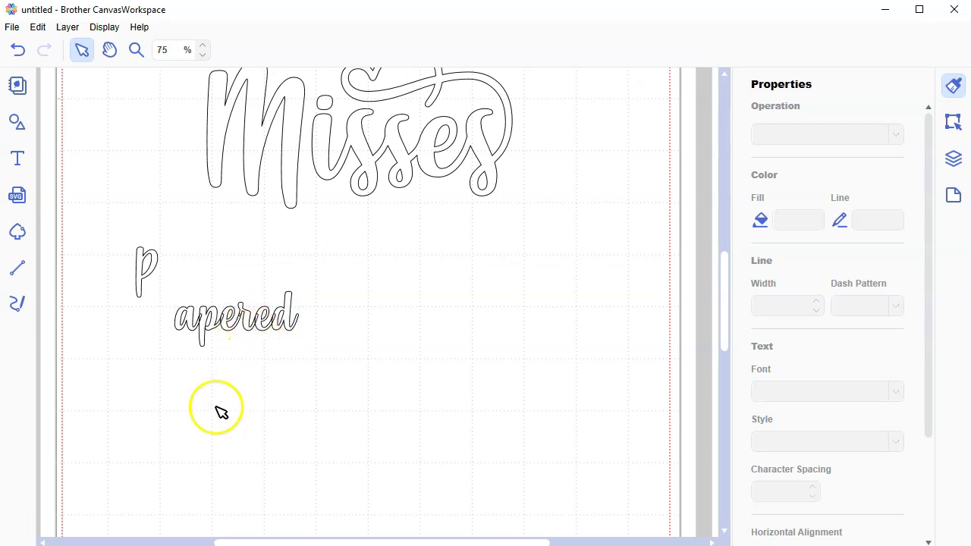
# - Examine the overlapping letters of "apered" at 120% zoom and show the list of layers
pyautogui.doubleClick(168, 47)
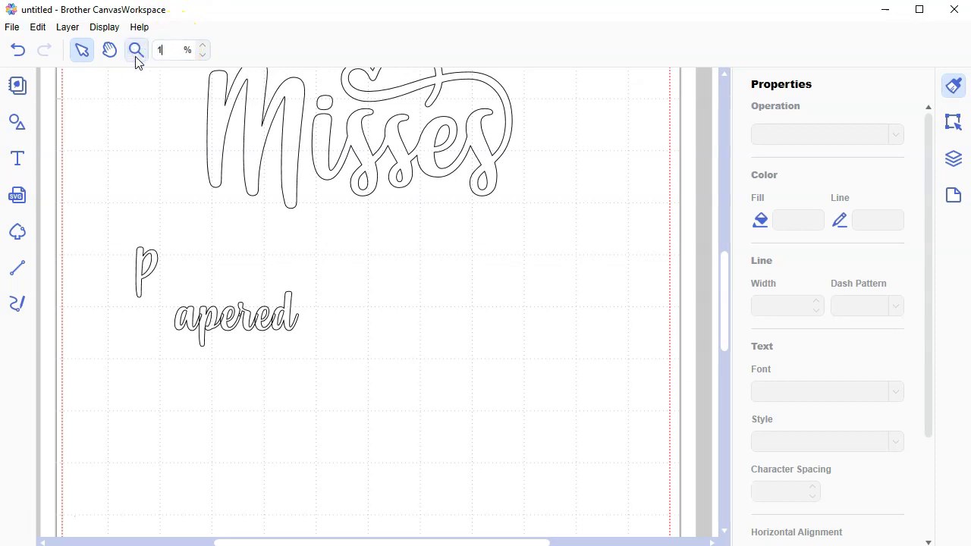
pyautogui.click(173, 50)
pyautogui.press('BackSpace')
pyautogui.write('20')
pyautogui.press('Return')
pyautogui.hscroll(-3, 323, 543)
pyautogui.hscroll(-2, 322, 543)
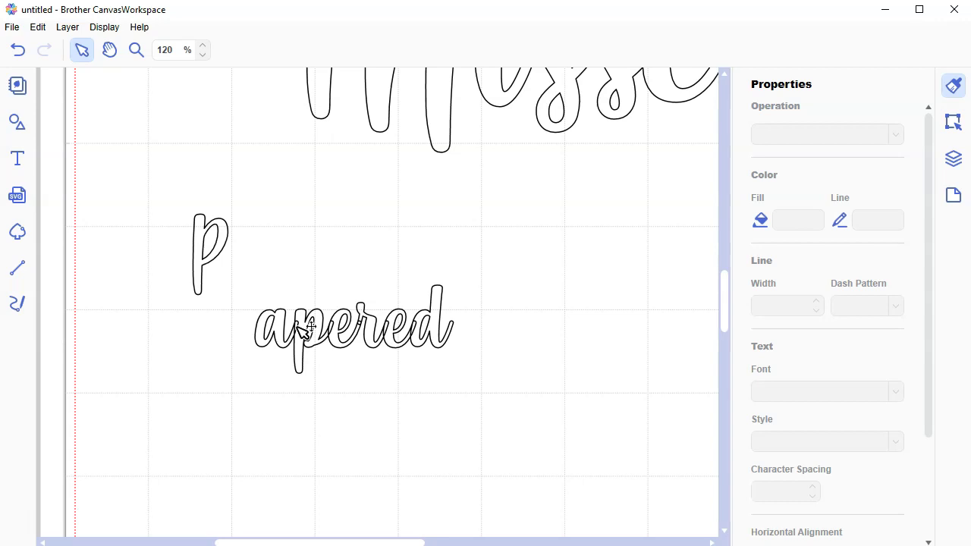
pyautogui.click(953, 160)
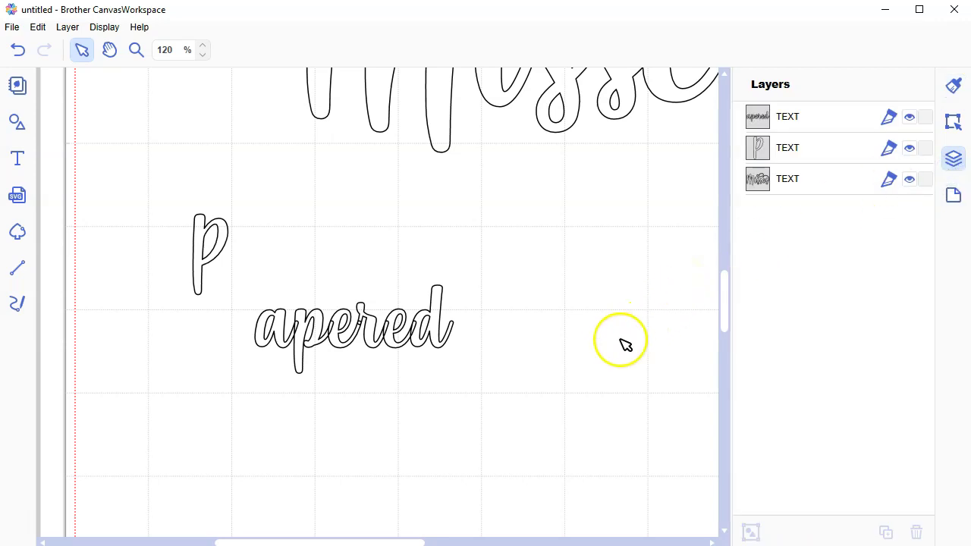
# - Delete the large word "Misses" from the mat
pyautogui.scroll(3, 622, 342)
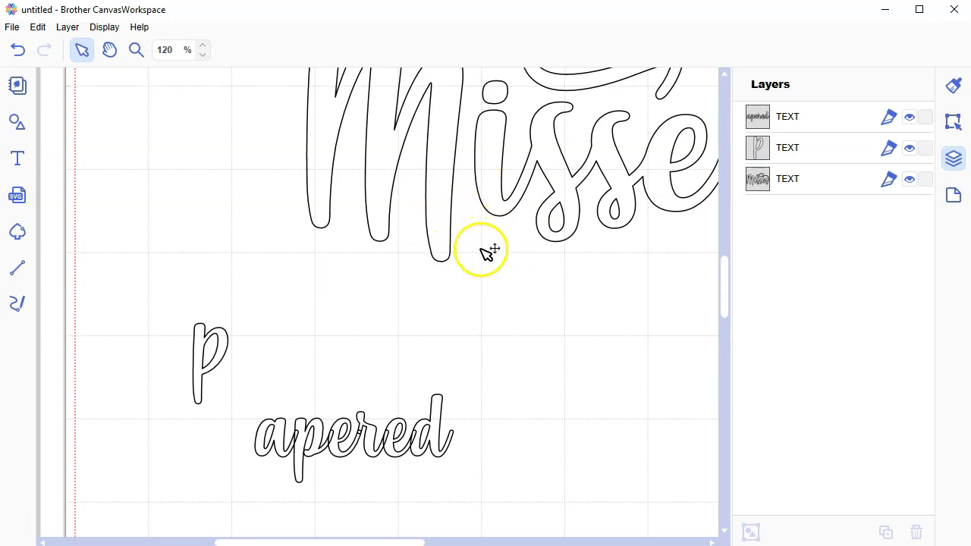
pyautogui.click(454, 186)
pyautogui.press('Delete')
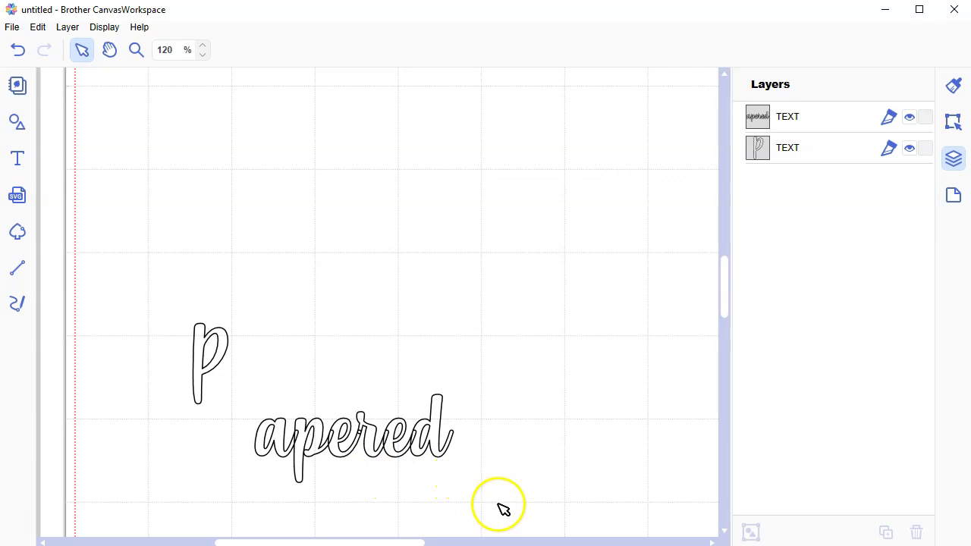
# - Weld the overlapping letters of "apered" into one outline and move the word up, above and to the right of the separate "P"
pyautogui.moveTo(505, 507); pyautogui.dragTo(285, 403)
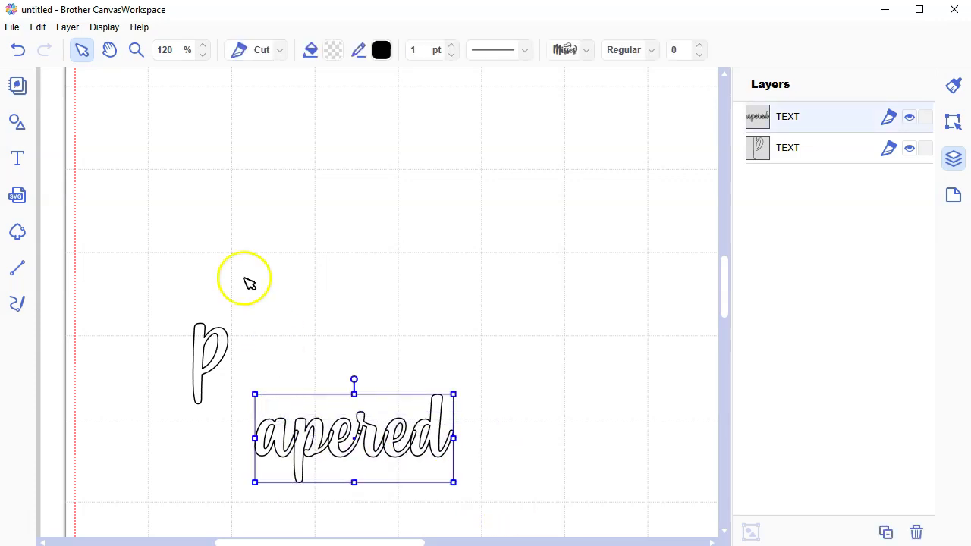
pyautogui.click(38, 30)
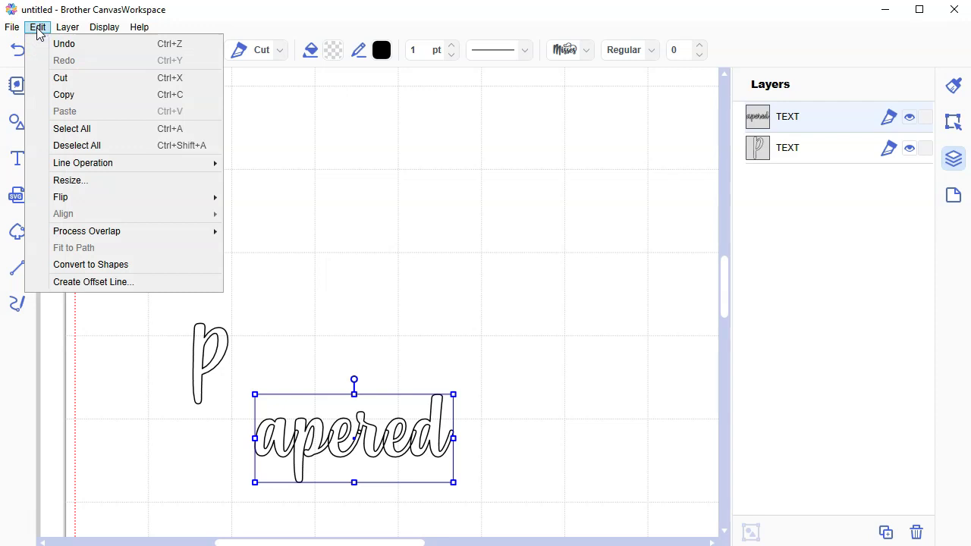
pyautogui.moveTo(98, 237)
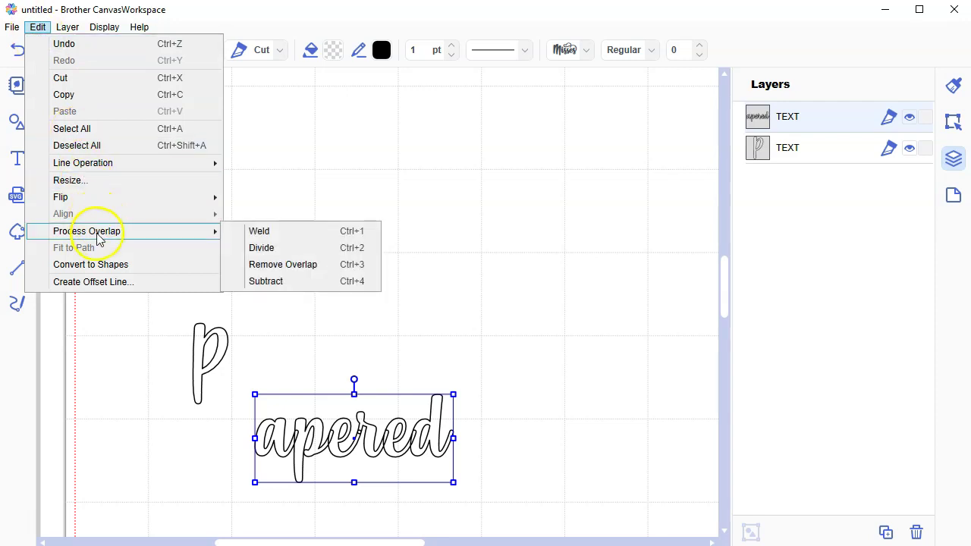
pyautogui.click(253, 231)
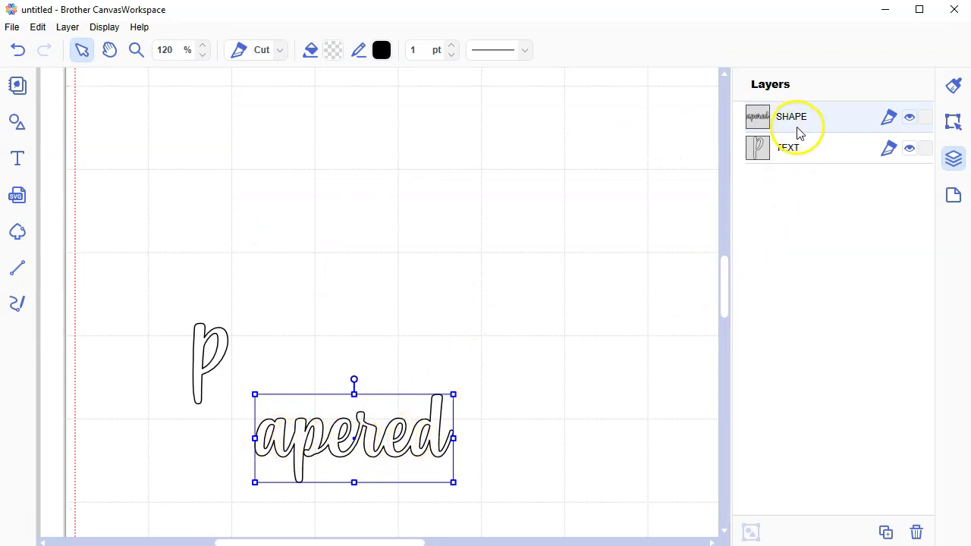
pyautogui.moveTo(380, 433); pyautogui.dragTo(380, 270)
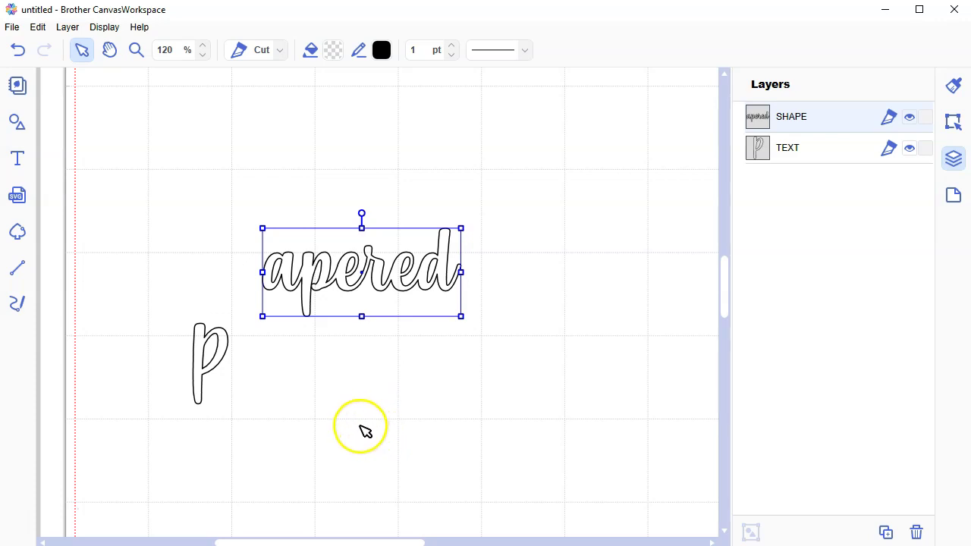
# - Try replacing the separate "P" with "K", and restore it to "P"
pyautogui.click(214, 370)
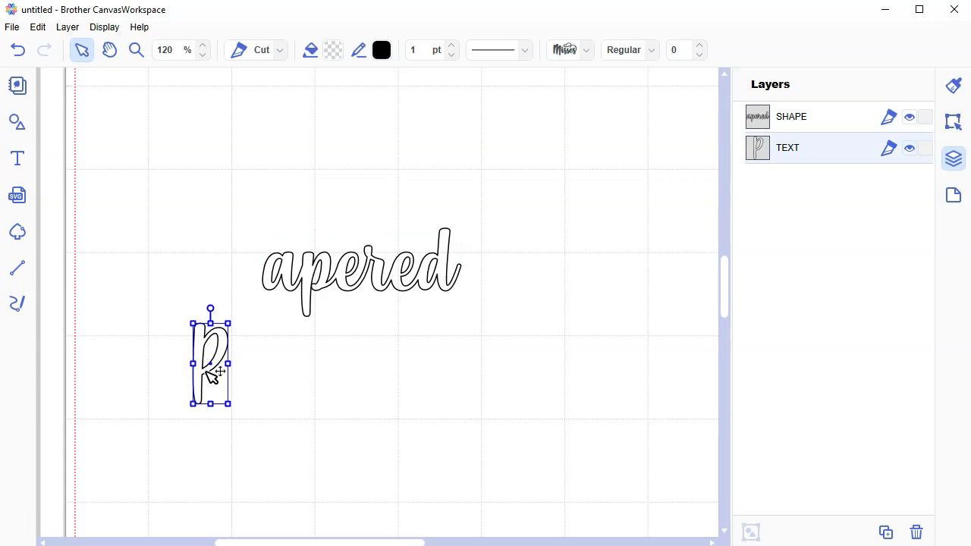
pyautogui.doubleClick(212, 372)
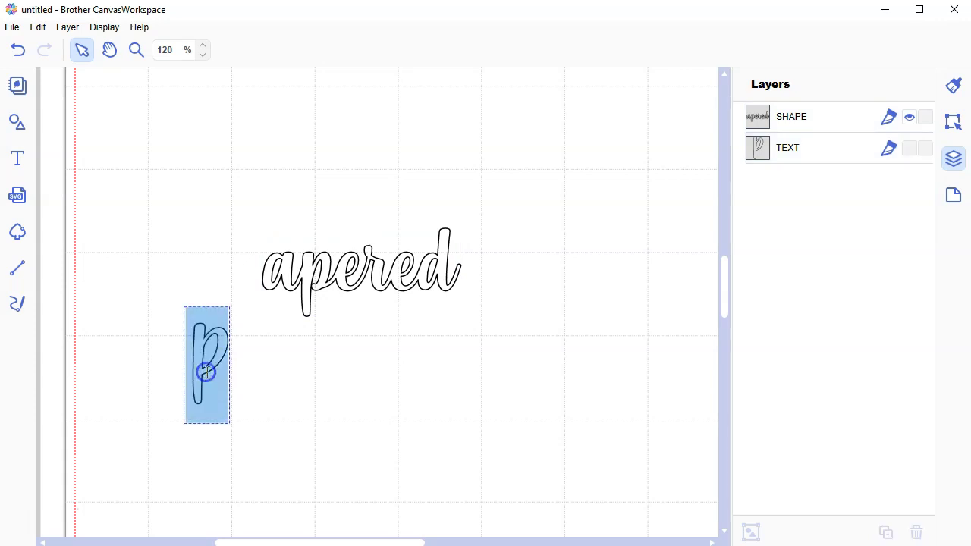
pyautogui.write('K')
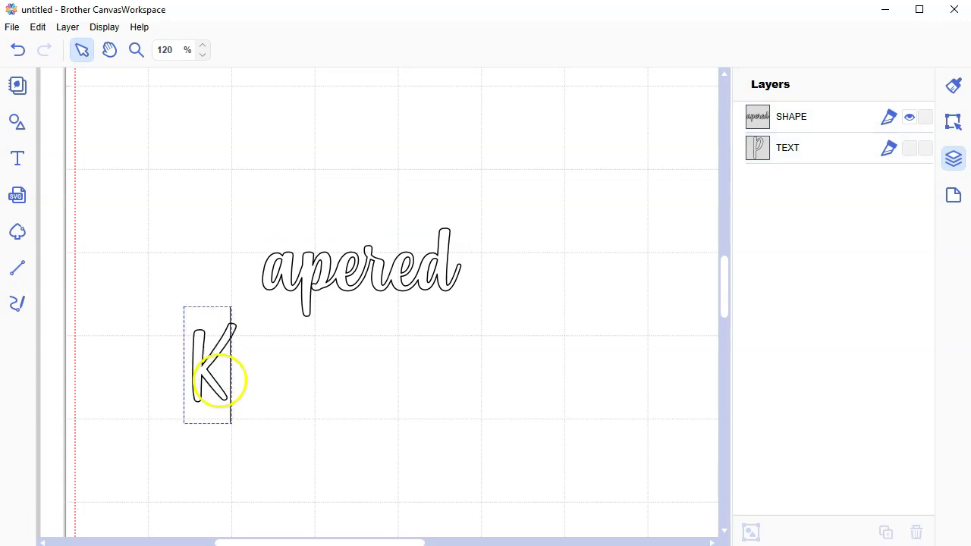
pyautogui.press('BackSpace')
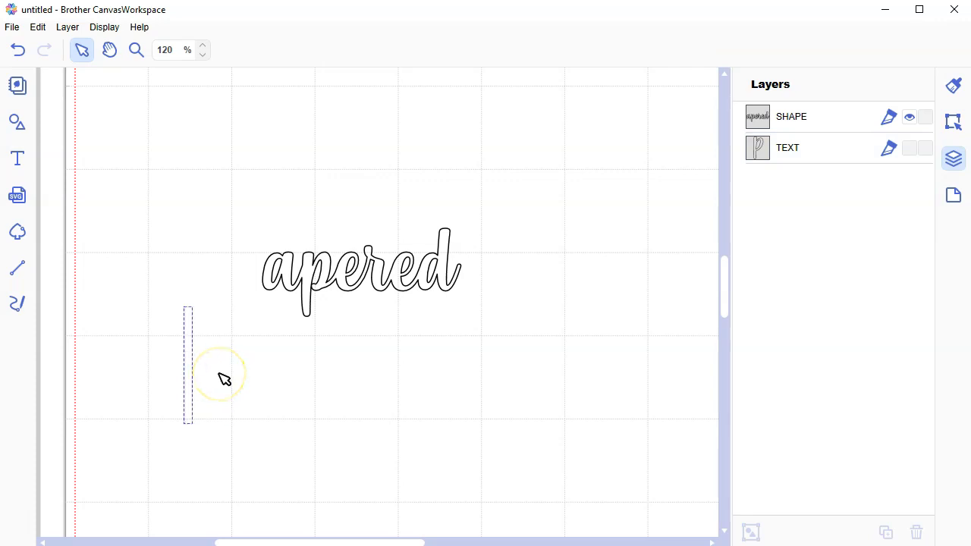
pyautogui.write('p')
# - Place the "P" just in front of the welded "apered" so the two pieces read "Papered"
pyautogui.moveTo(220, 374); pyautogui.dragTo(238, 263)
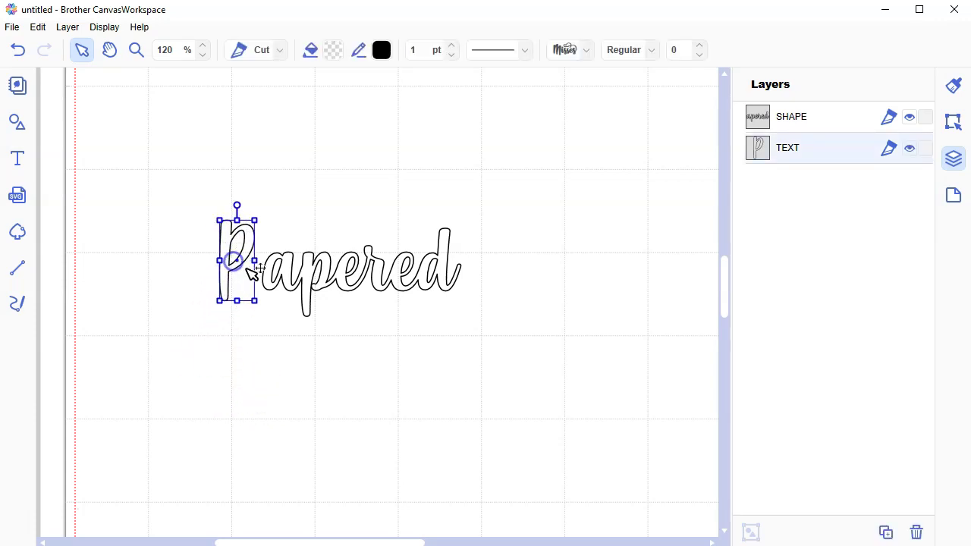
pyautogui.click(278, 343)
pyautogui.click(315, 280)
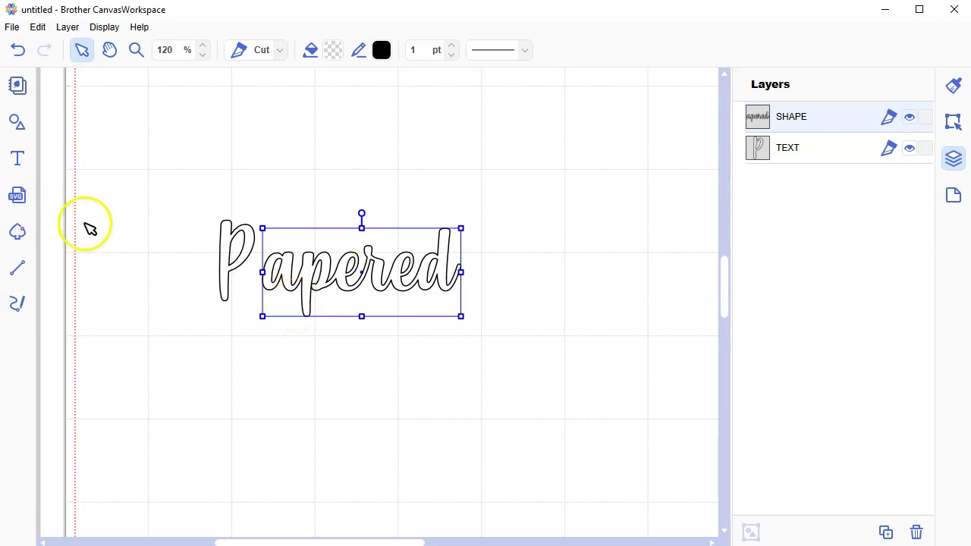
# - Add a capital "C" as its own text object in the Misses font below the "P"
pyautogui.click(17, 160)
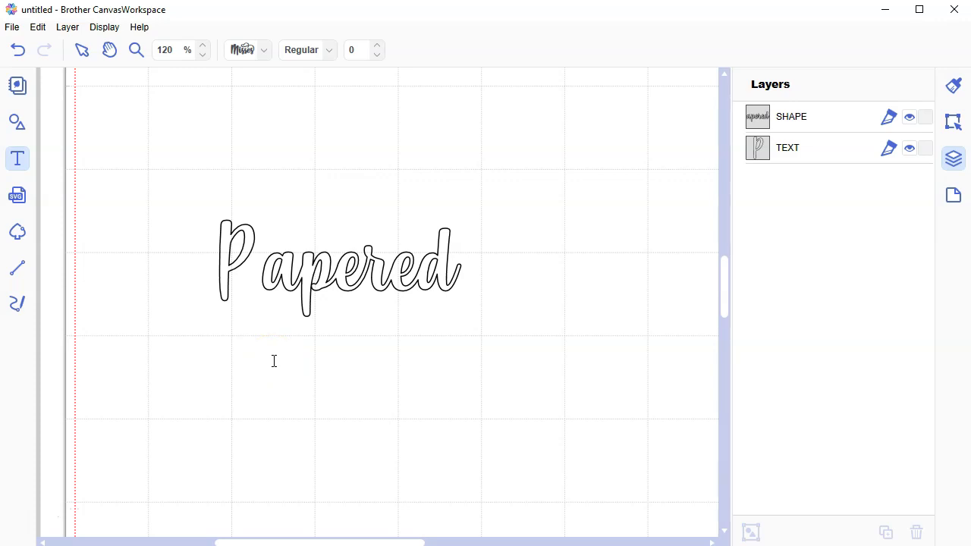
pyautogui.click(277, 354)
pyautogui.click(214, 341)
pyautogui.write('C')
pyautogui.click(313, 385)
pyautogui.click(345, 387)
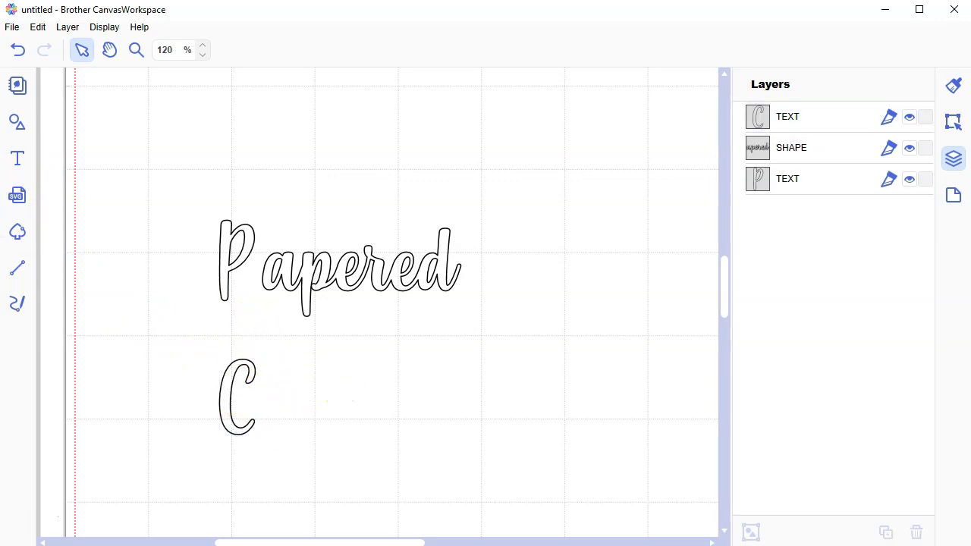
# - Add "hef" as a separate text object and place it right beside the "C" to form "Chef"
pyautogui.click(17, 161)
pyautogui.click(280, 412)
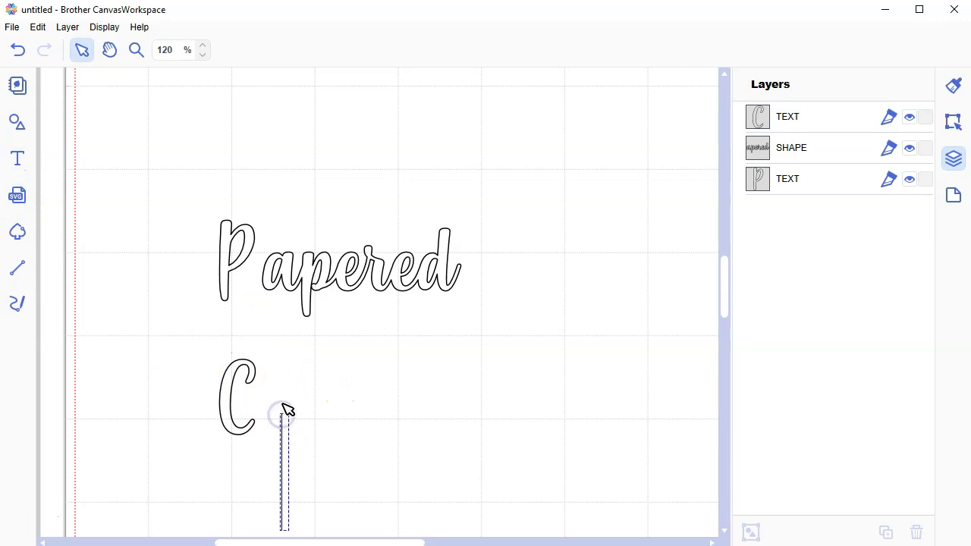
pyautogui.write('hef')
pyautogui.click(321, 384)
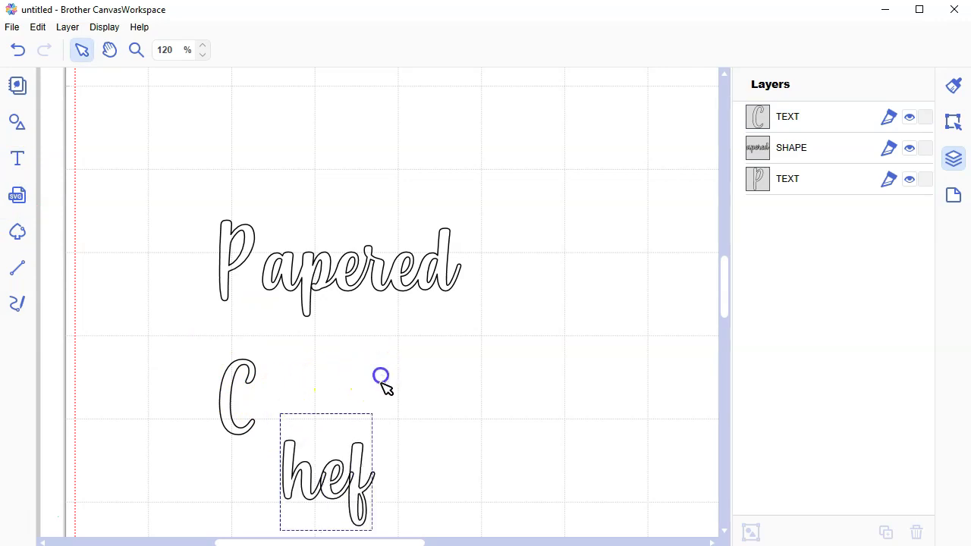
pyautogui.click(365, 454)
pyautogui.moveTo(358, 474); pyautogui.dragTo(347, 407)
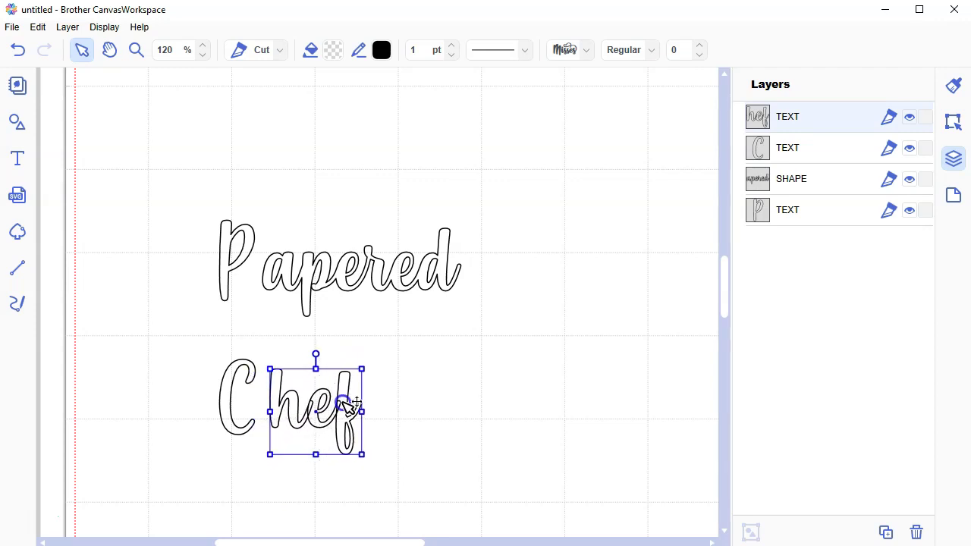
pyautogui.click(449, 396)
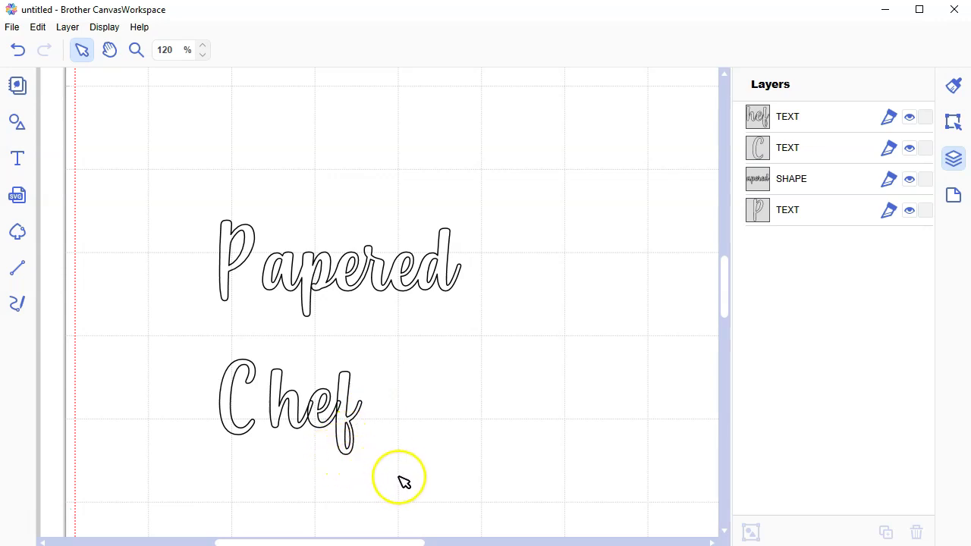
# - Weld the overlapping letters of "hef" into one outline
pyautogui.moveTo(397, 475); pyautogui.dragTo(273, 384)
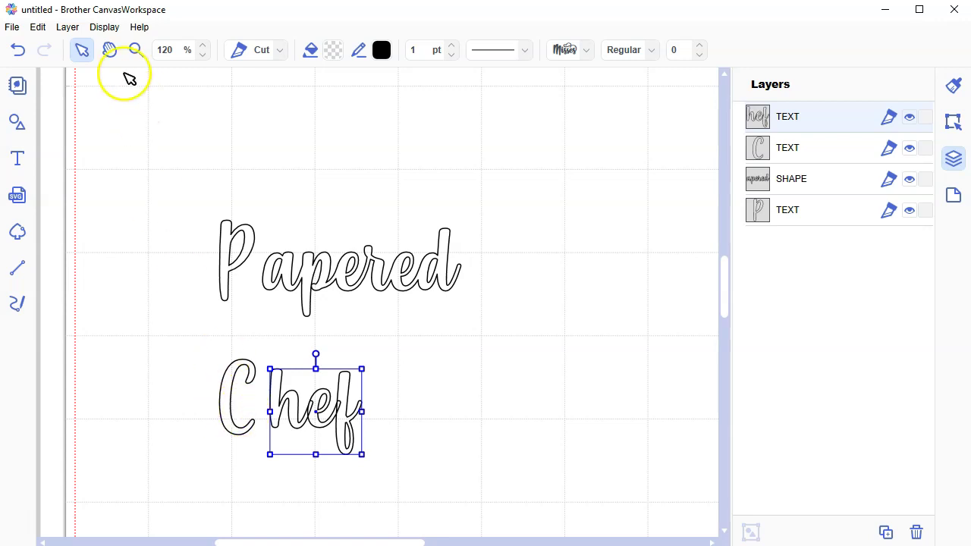
pyautogui.click(38, 27)
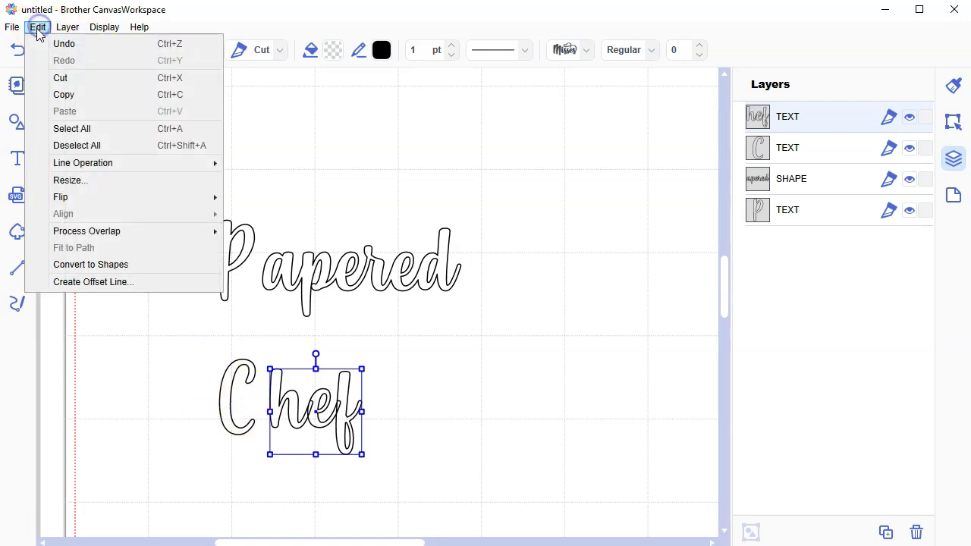
pyautogui.moveTo(119, 232)
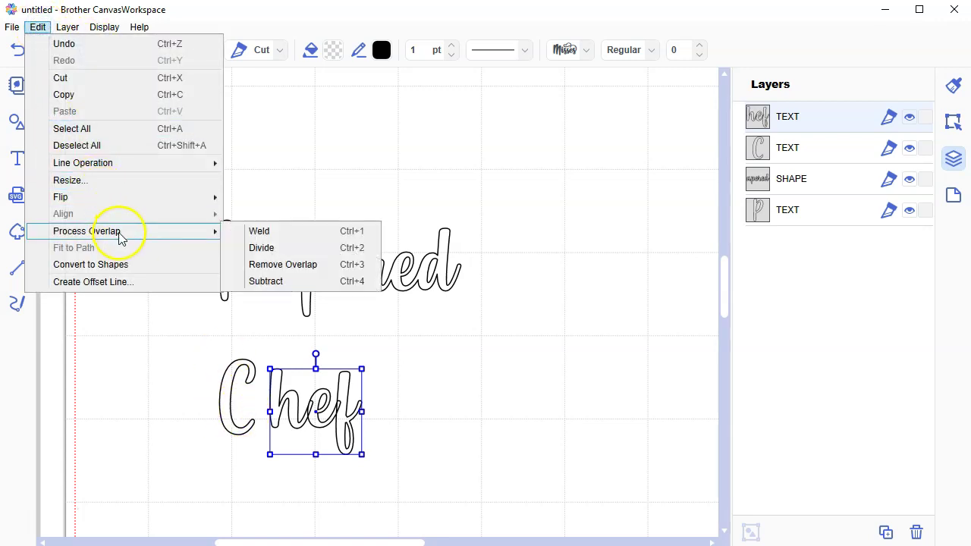
pyautogui.click(255, 230)
pyautogui.click(540, 431)
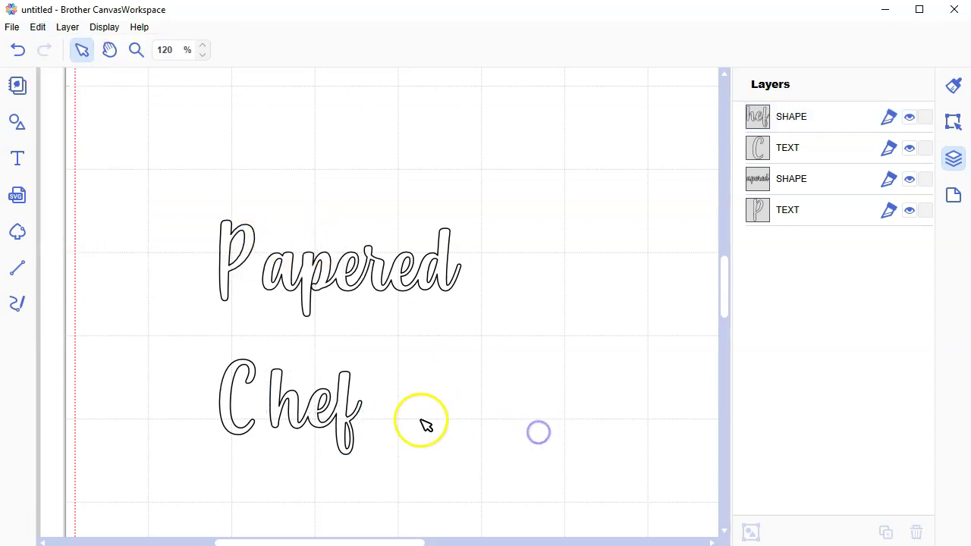
# - Move "hef" and the "C" up onto the line after "Papered" so the pieces read "Papered Chef"
pyautogui.moveTo(346, 416); pyautogui.dragTo(617, 275)
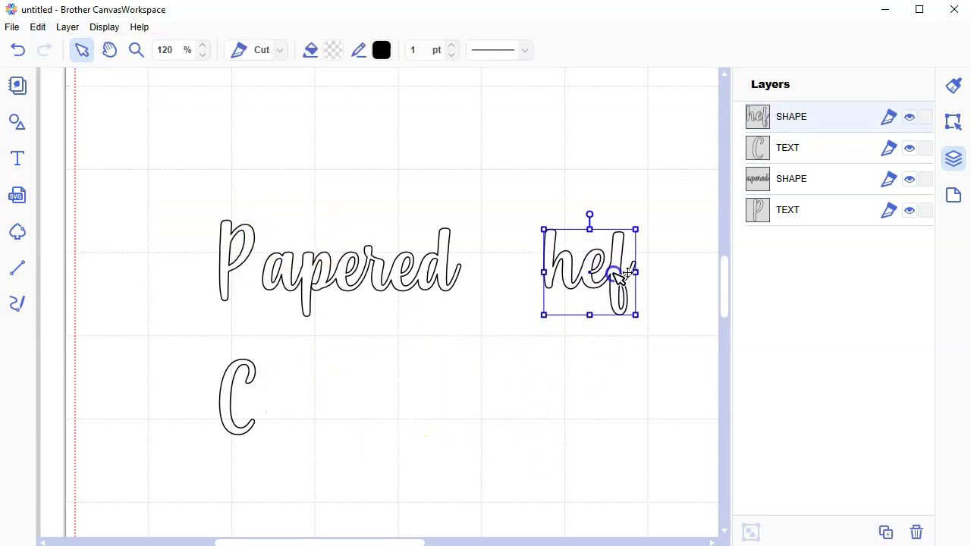
pyautogui.moveTo(239, 374); pyautogui.dragTo(498, 240)
pyautogui.moveTo(554, 256); pyautogui.dragTo(589, 270)
pyautogui.click(503, 338)
pyautogui.click(525, 319)
pyautogui.click(533, 359)
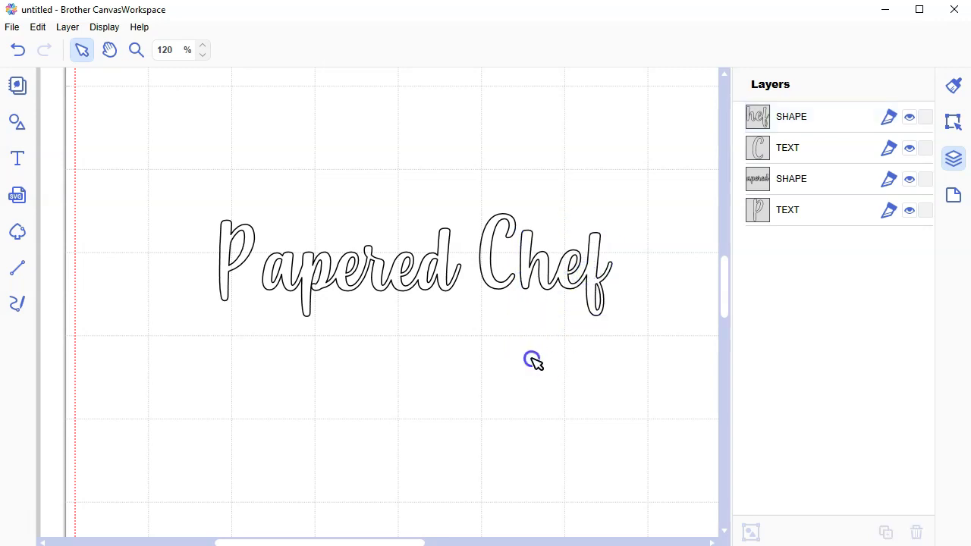
pyautogui.click(672, 355)
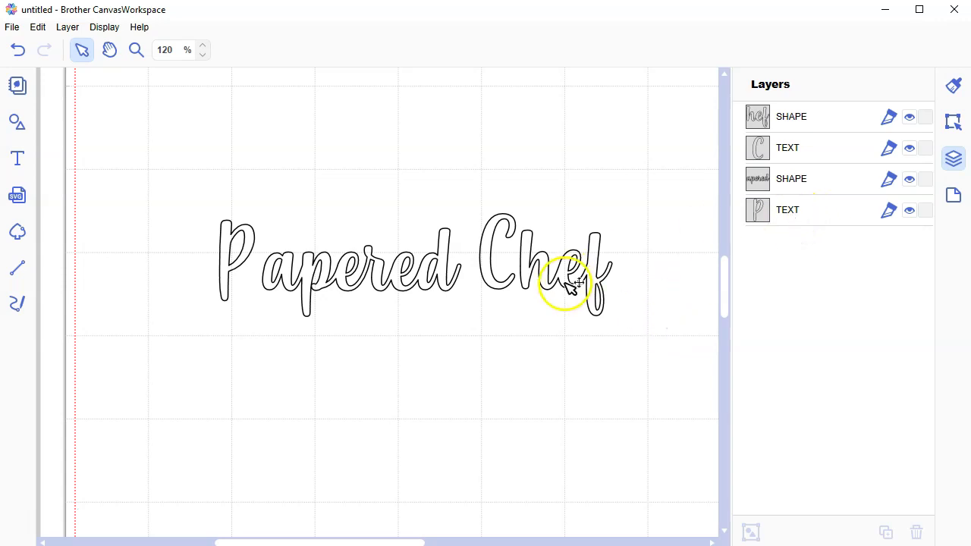
# - Check the separate pieces of "Papered Chef" one by one, shifting the "P" slightly away from "apered"
pyautogui.click(516, 281)
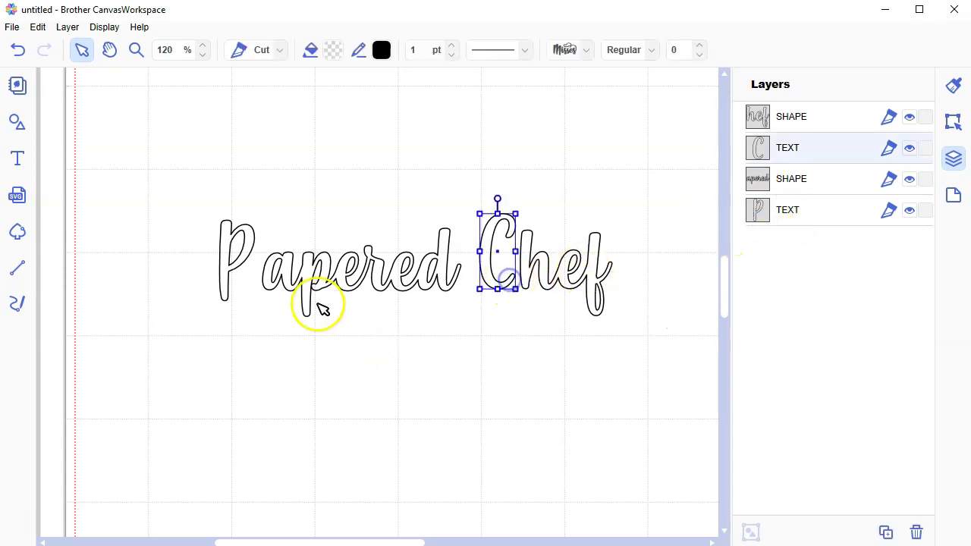
pyautogui.click(223, 266)
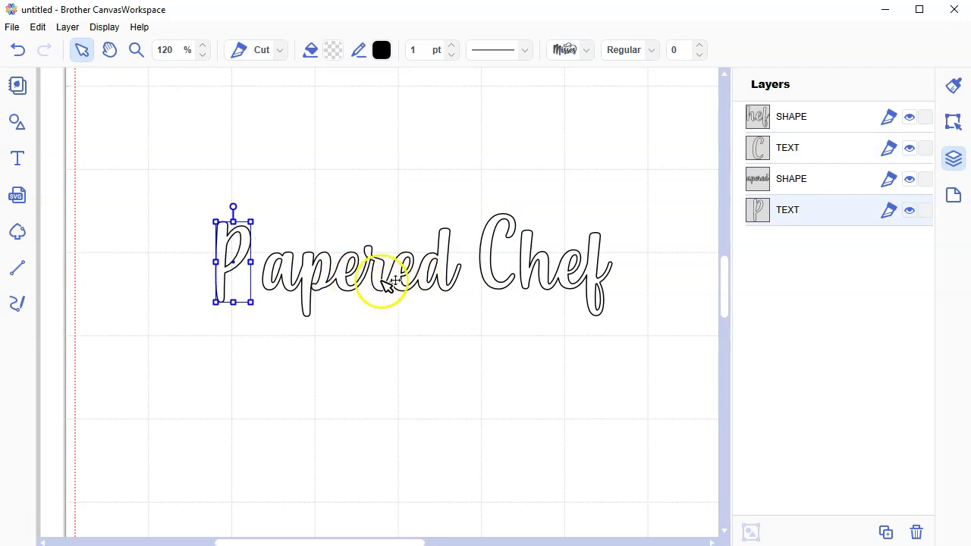
pyautogui.click(394, 279)
pyautogui.click(560, 277)
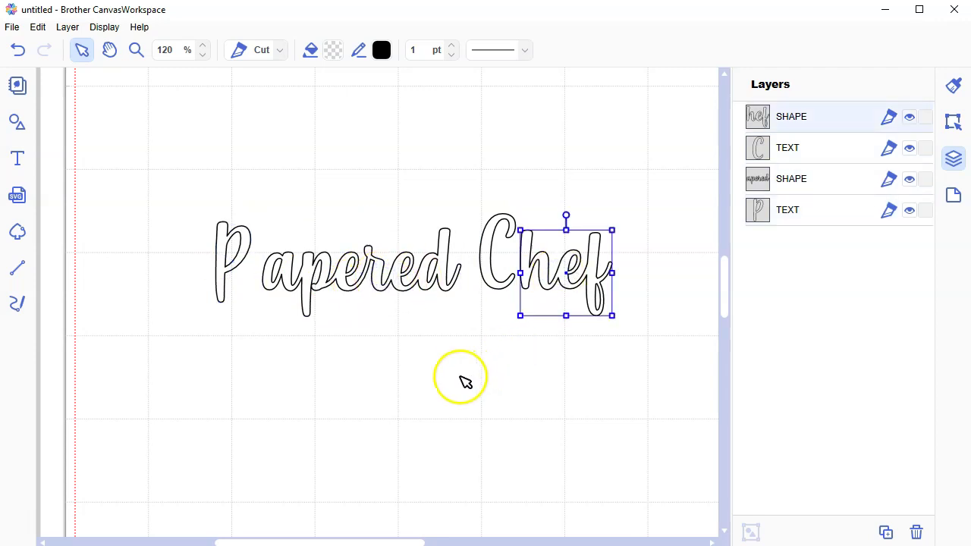
pyautogui.click(462, 371)
# - Align all four pieces of "Papered Chef" along their bottoms, and realign them along their middles instead
pyautogui.moveTo(677, 356); pyautogui.dragTo(207, 230)
pyautogui.click(952, 121)
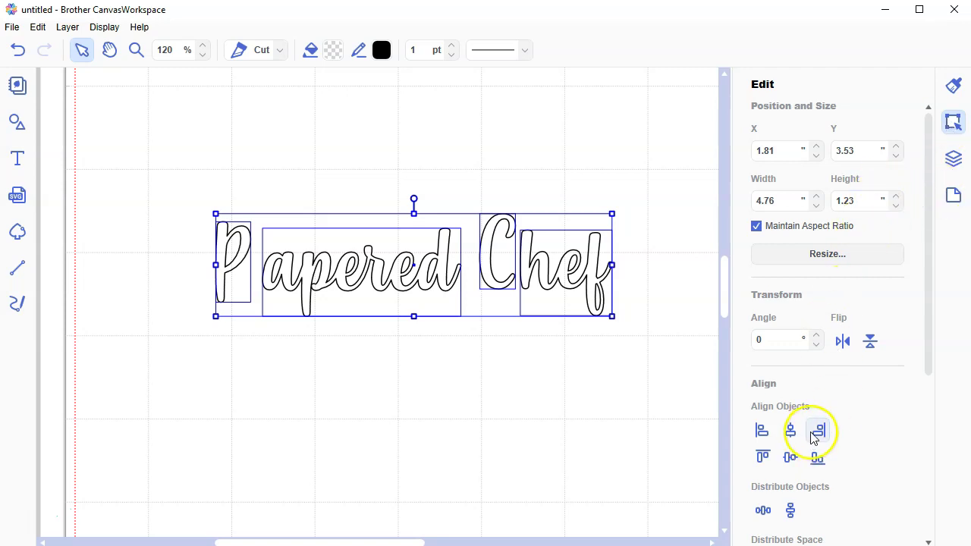
pyautogui.click(817, 459)
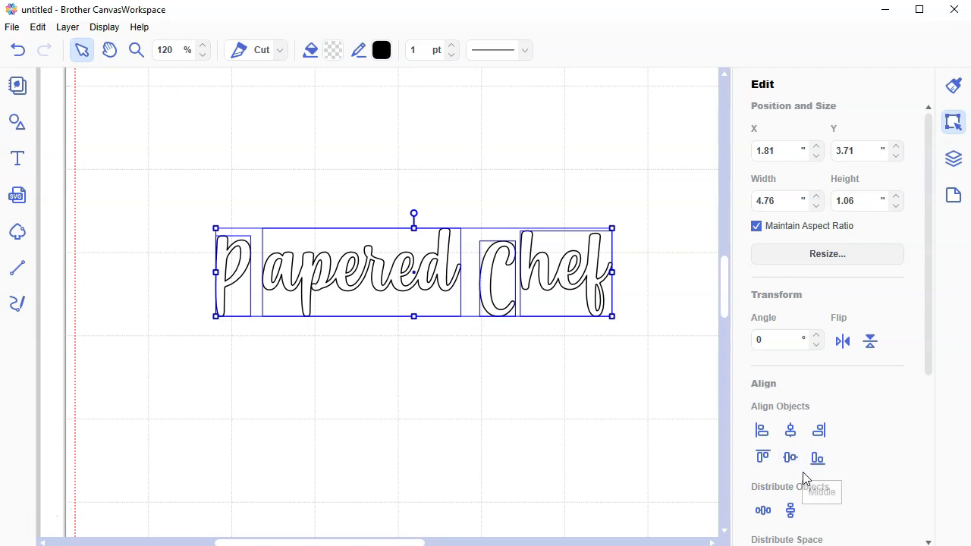
pyautogui.click(789, 458)
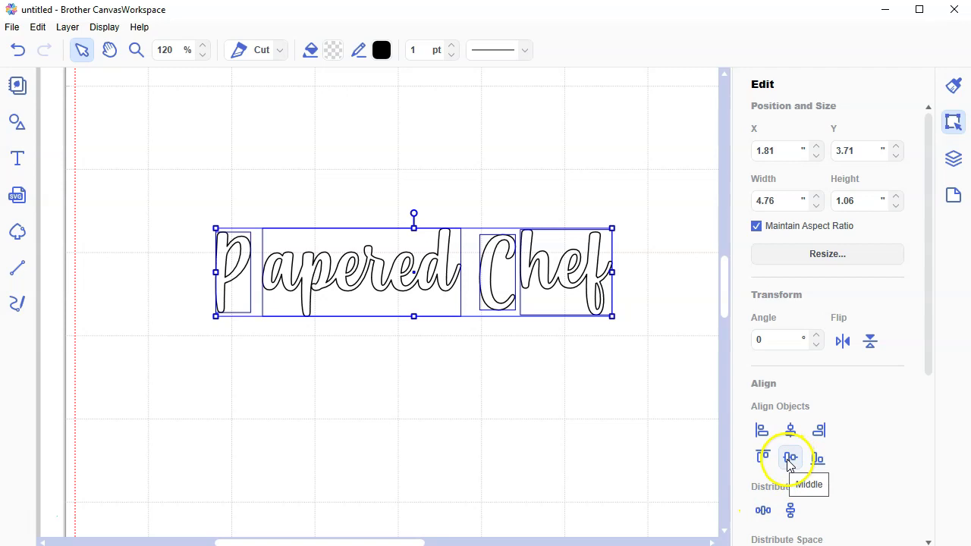
pyautogui.click(460, 418)
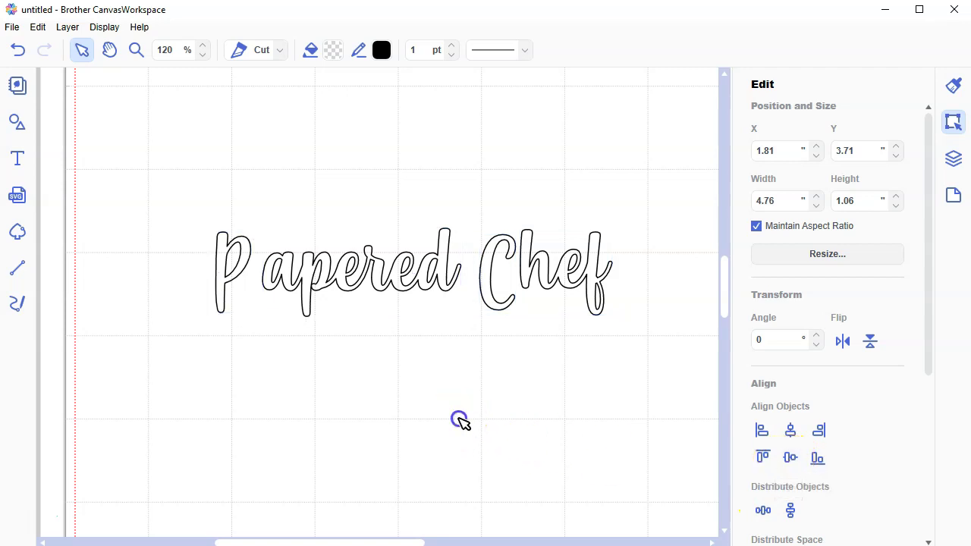
# - Move "hef" slightly closer to the "C" and raise the "C" so its base is level with the lowercase letters
pyautogui.click(484, 290)
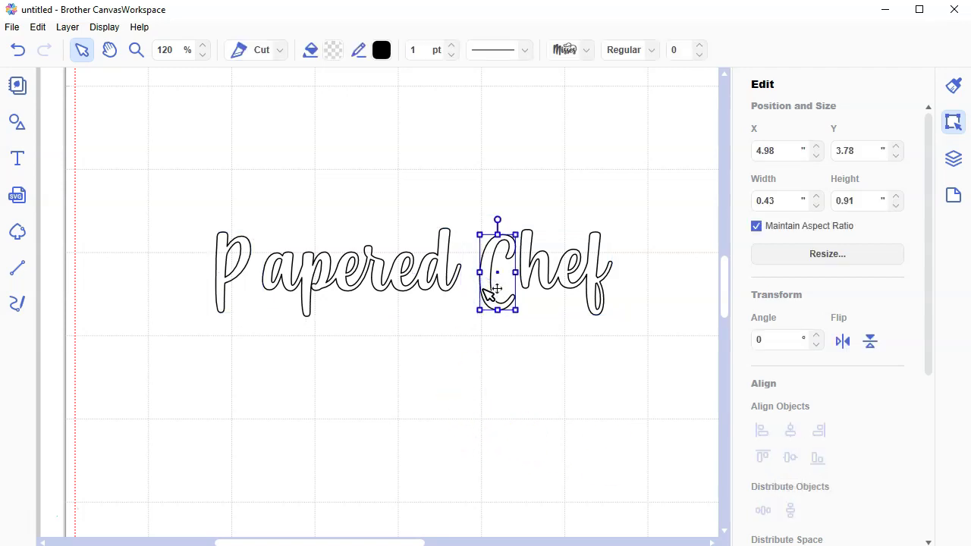
pyautogui.moveTo(540, 264); pyautogui.dragTo(536, 265)
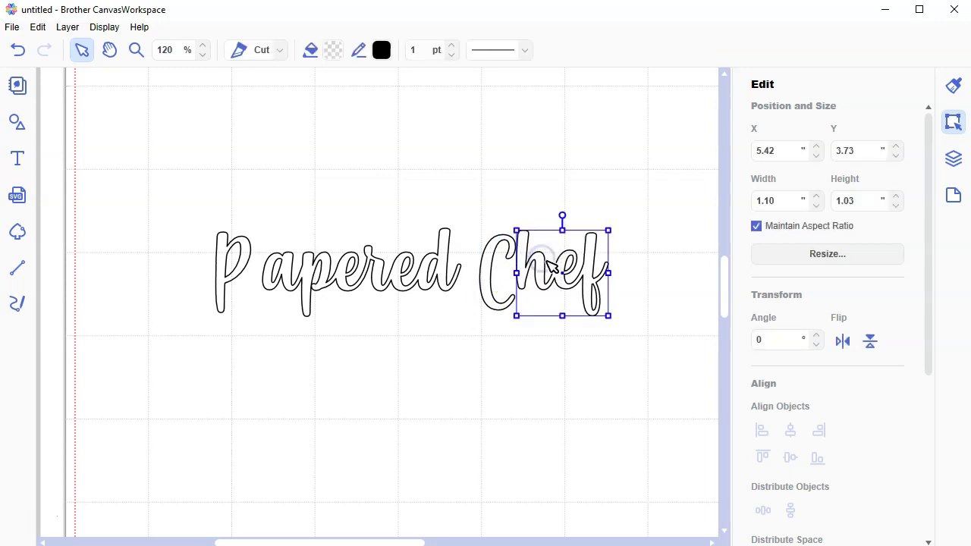
pyautogui.click(401, 270)
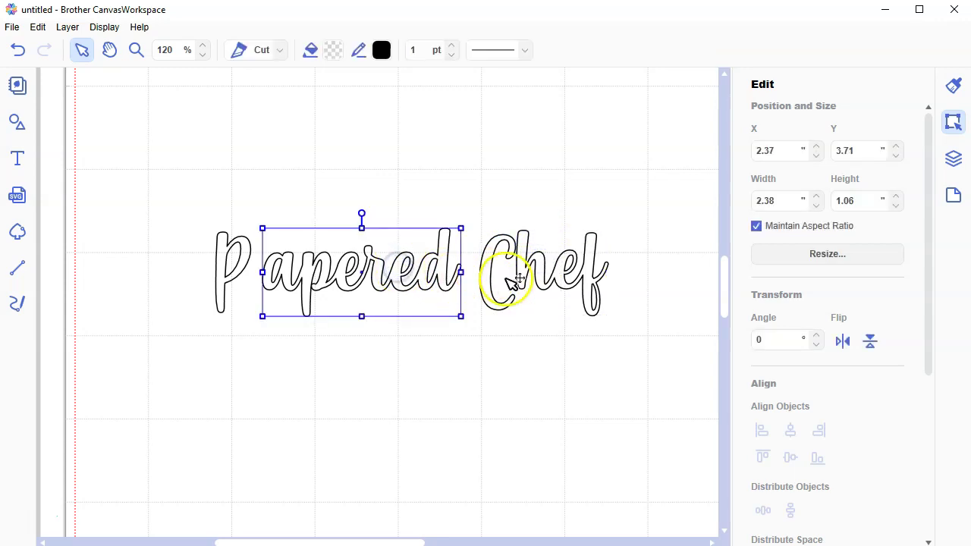
pyautogui.moveTo(501, 298); pyautogui.dragTo(500, 282)
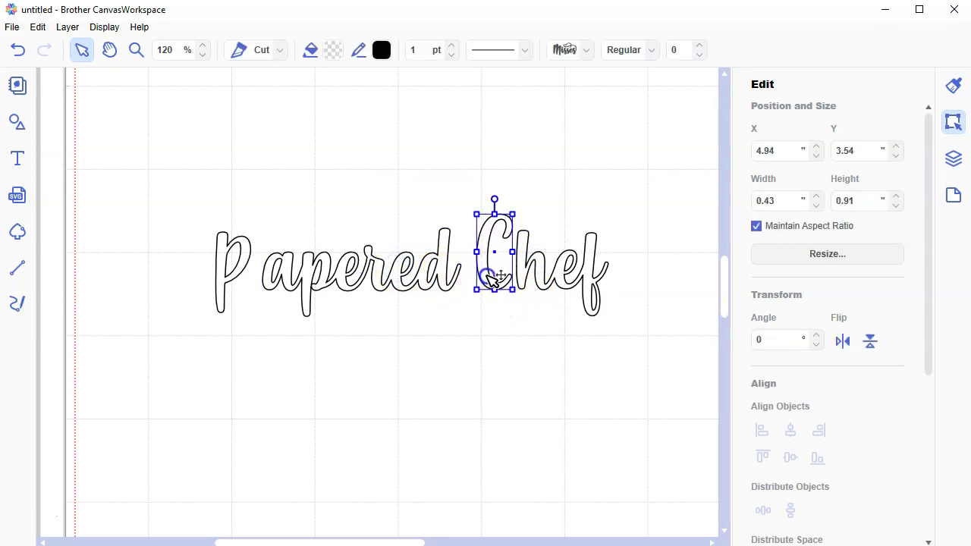
# - Move the "P" up against "apered" and align the "P" and "C" along their bottoms
pyautogui.moveTo(238, 271); pyautogui.dragTo(250, 254)
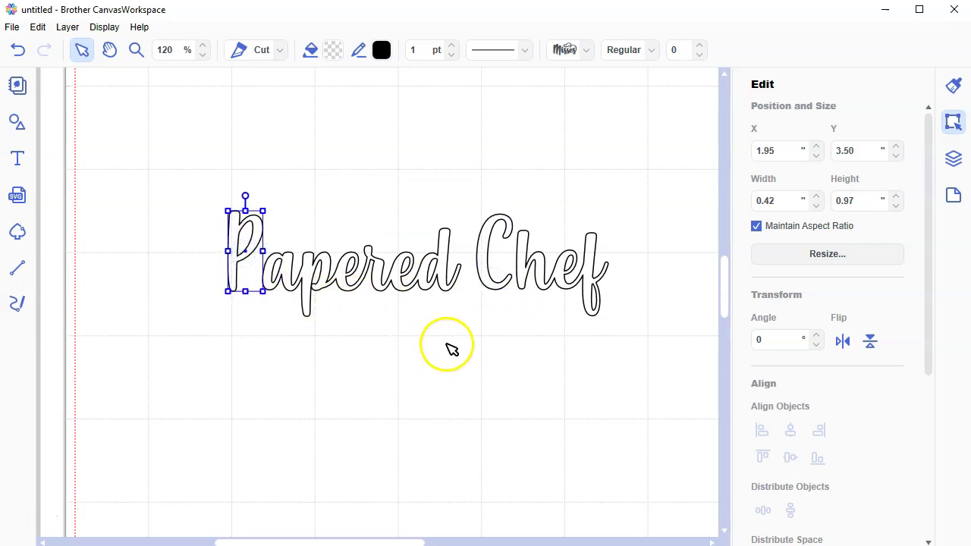
pyautogui.click(507, 273)
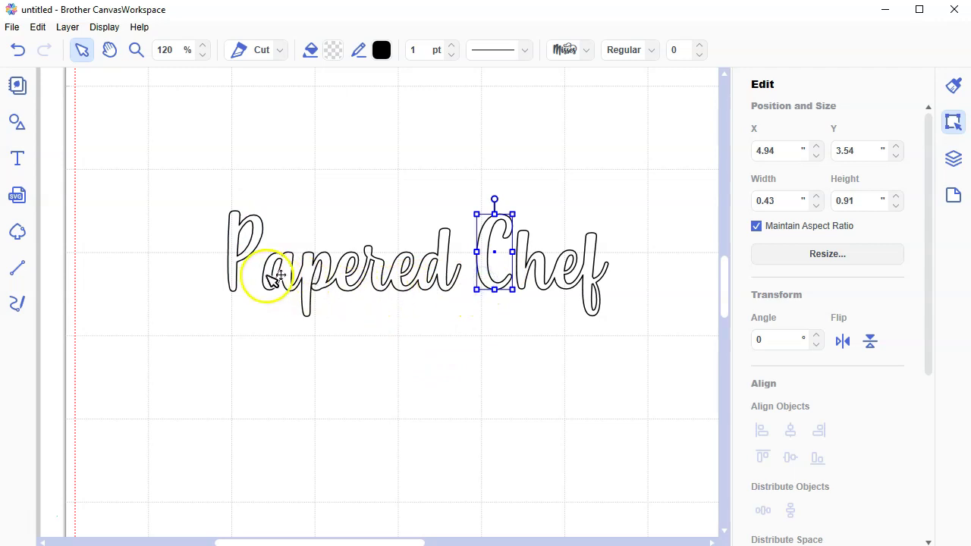
pyautogui.keyDown('shift'); pyautogui.click(237, 269); pyautogui.keyUp('shift')
pyautogui.moveTo(237, 270); pyautogui.dragTo(235, 269)
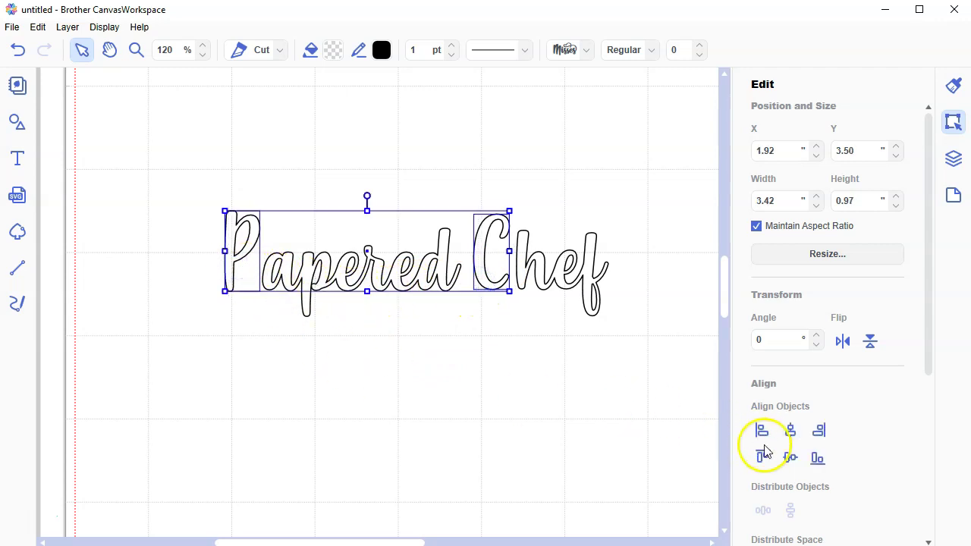
pyautogui.click(818, 458)
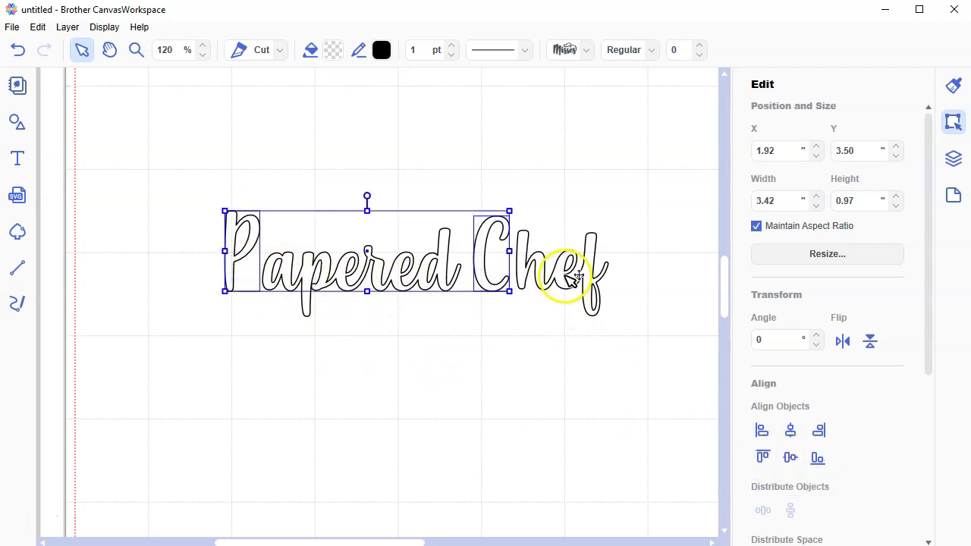
# - Align the lowercase pieces "apered" and "hef" along their bottoms
pyautogui.click(551, 281)
pyautogui.click(350, 282)
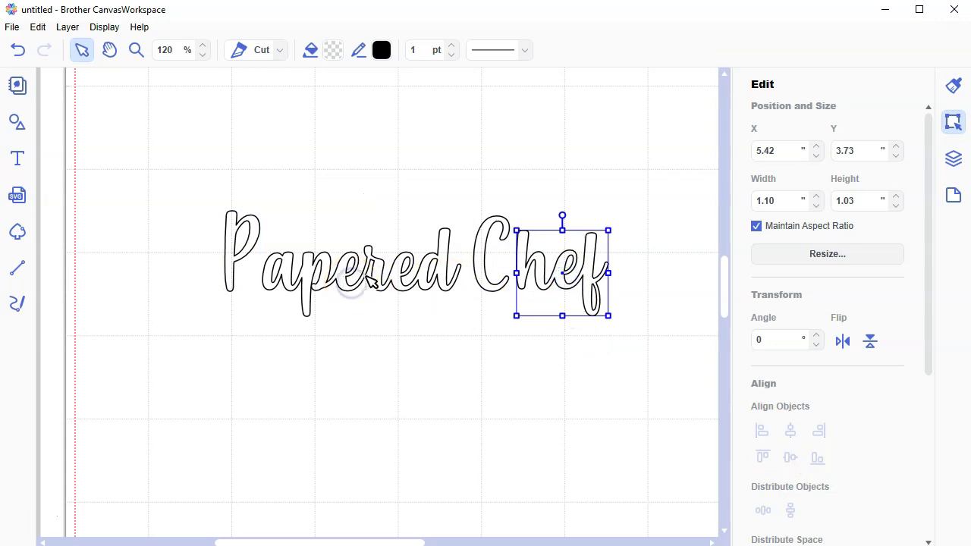
pyautogui.click(372, 275)
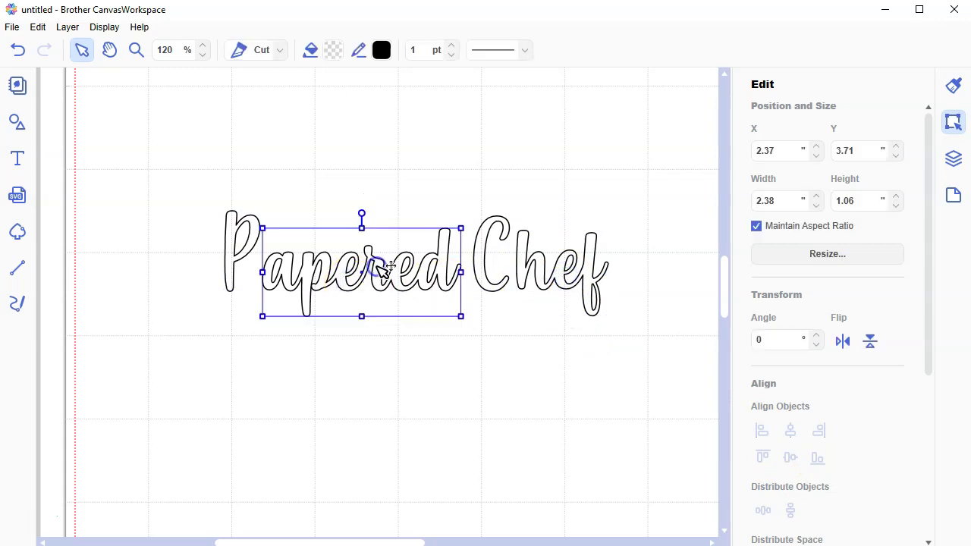
pyautogui.keyDown('shift'); pyautogui.click(563, 271); pyautogui.keyUp('shift')
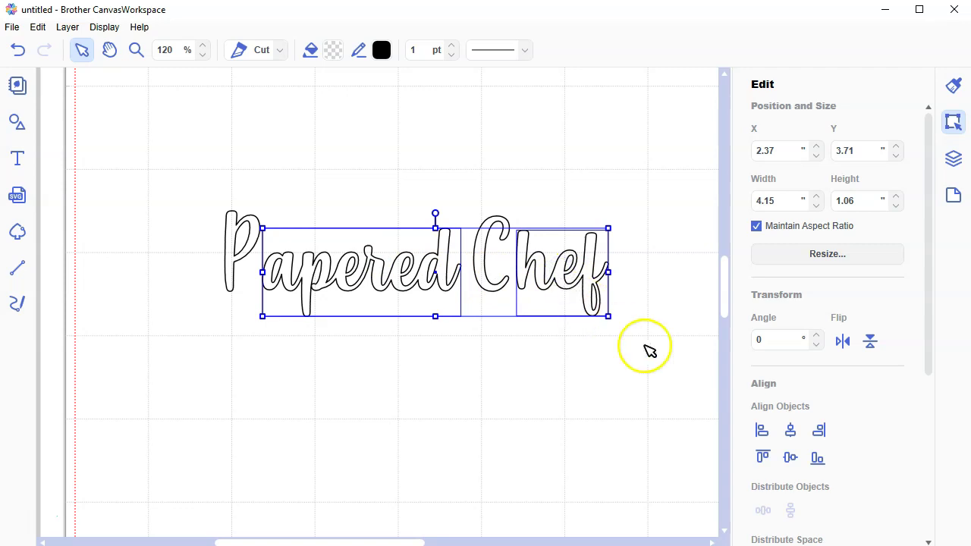
pyautogui.click(818, 459)
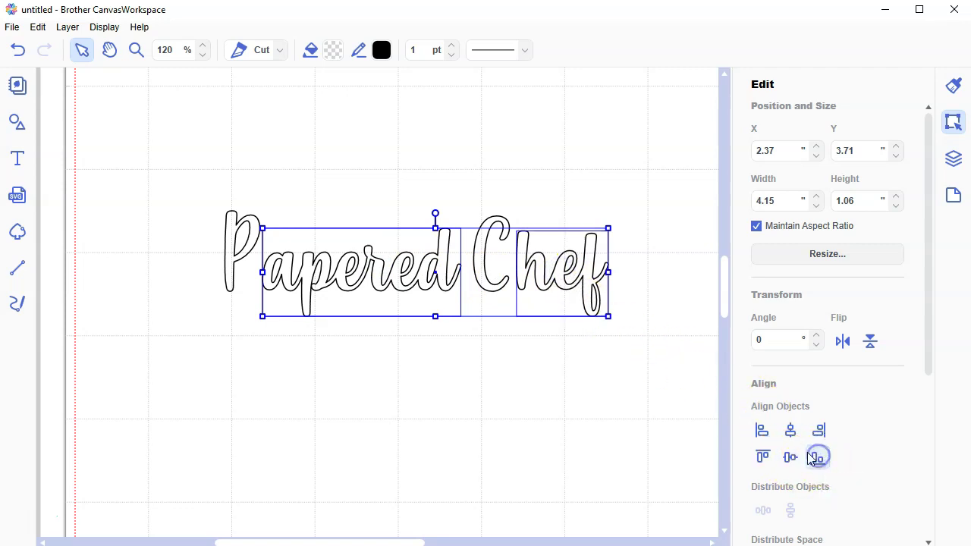
pyautogui.click(527, 404)
pyautogui.click(542, 285)
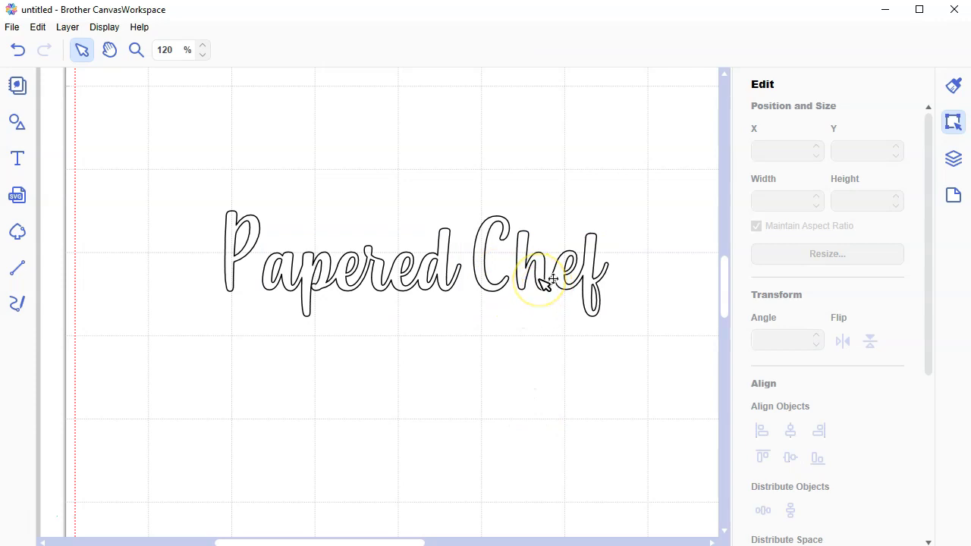
pyautogui.click(548, 279)
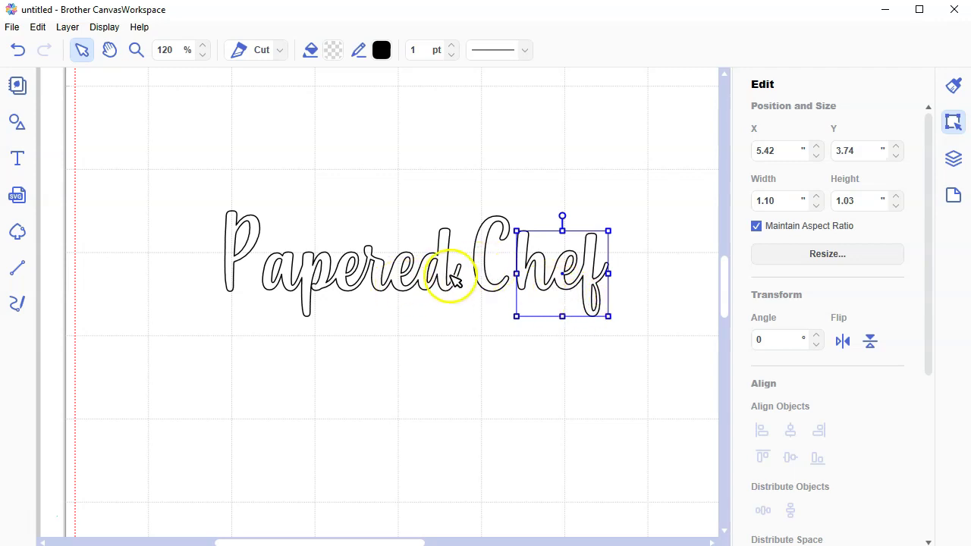
pyautogui.keyDown('shift'); pyautogui.click(397, 278); pyautogui.keyUp('shift')
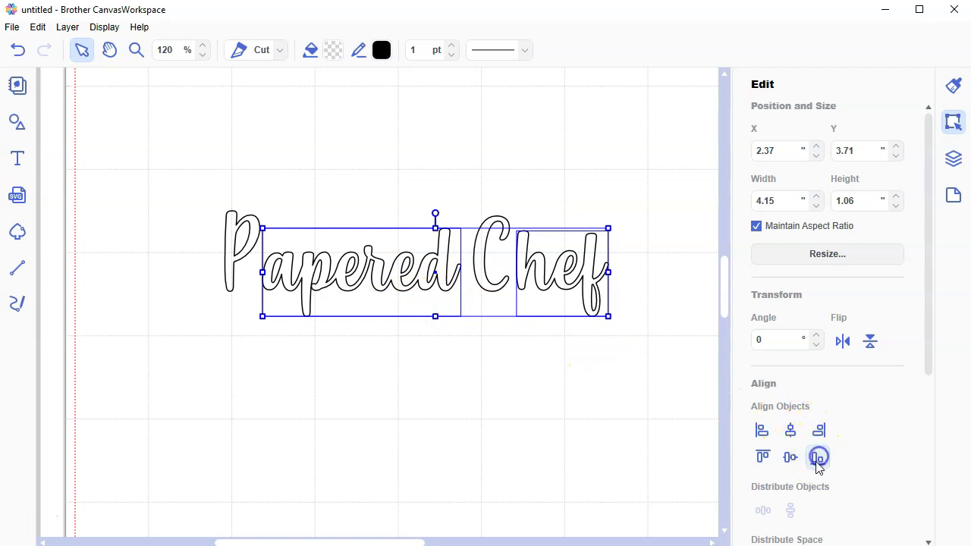
pyautogui.click(599, 410)
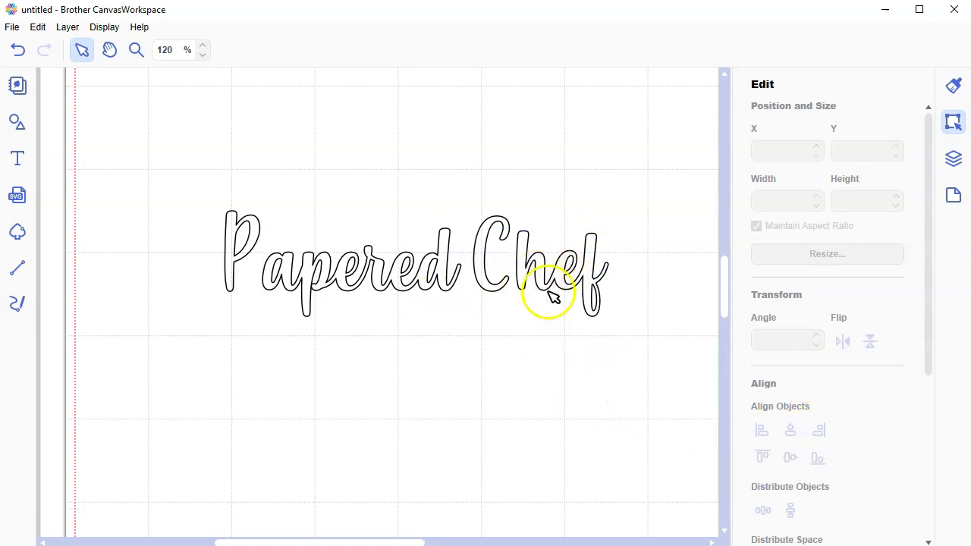
# - Enlarge the "C" to about 1.26 inches high and move it up so it extends above and below "hef"
pyautogui.click(493, 289)
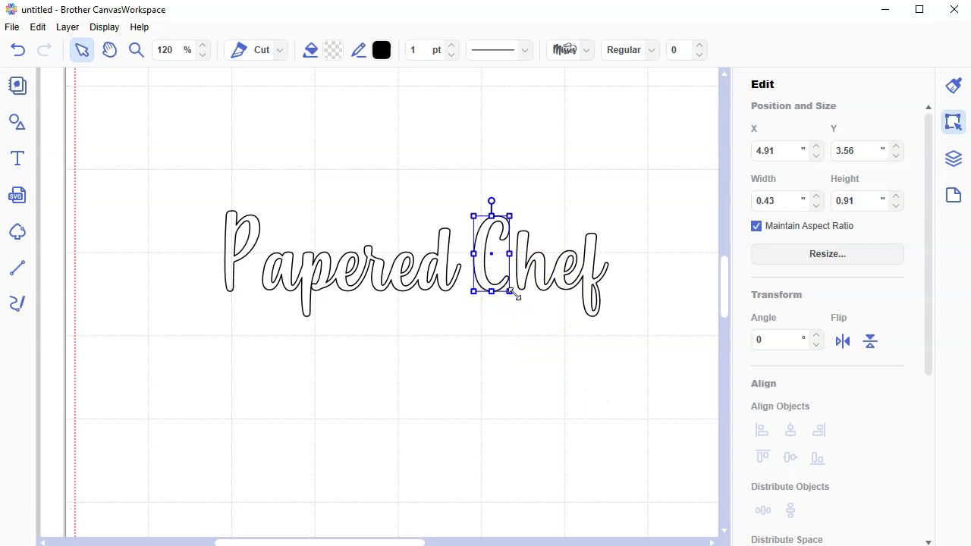
pyautogui.moveTo(515, 295); pyautogui.dragTo(524, 302)
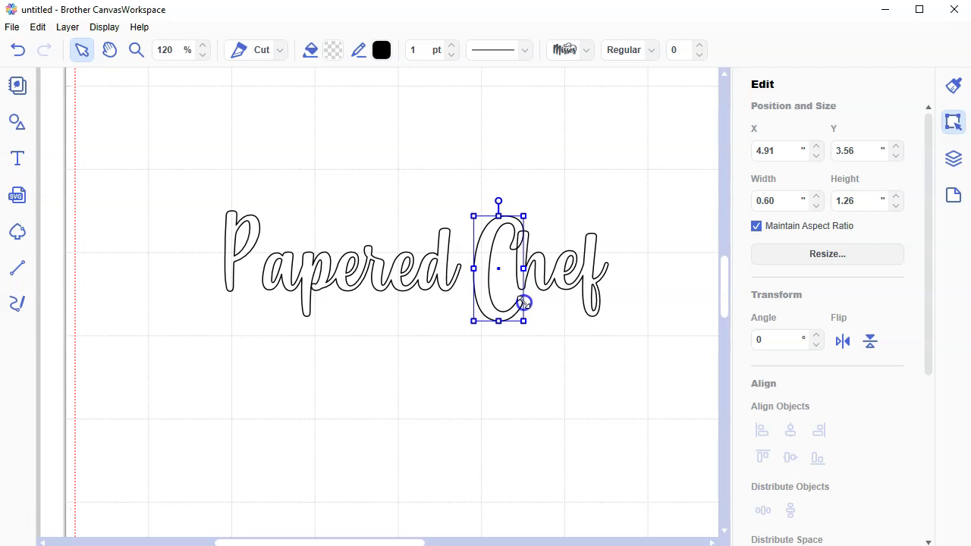
pyautogui.moveTo(513, 317); pyautogui.dragTo(511, 297)
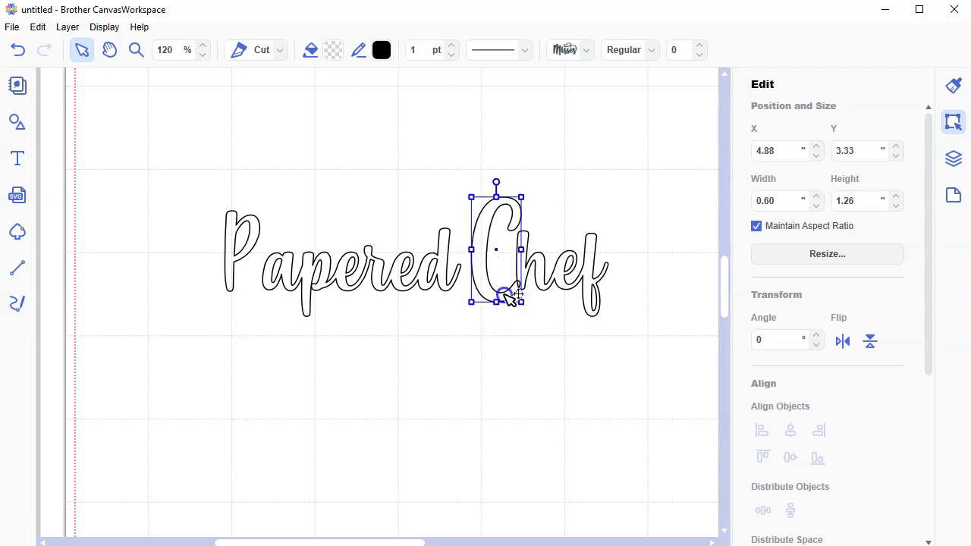
pyautogui.click(544, 385)
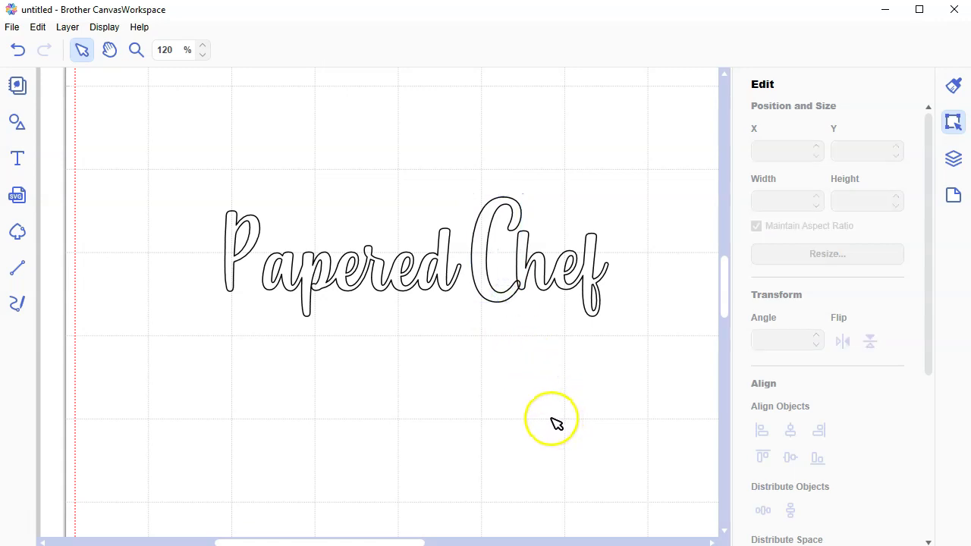
# - Set the height of both capitals, the "C" and the "P", to 1.25 inches
pyautogui.click(494, 290)
pyautogui.click(852, 203)
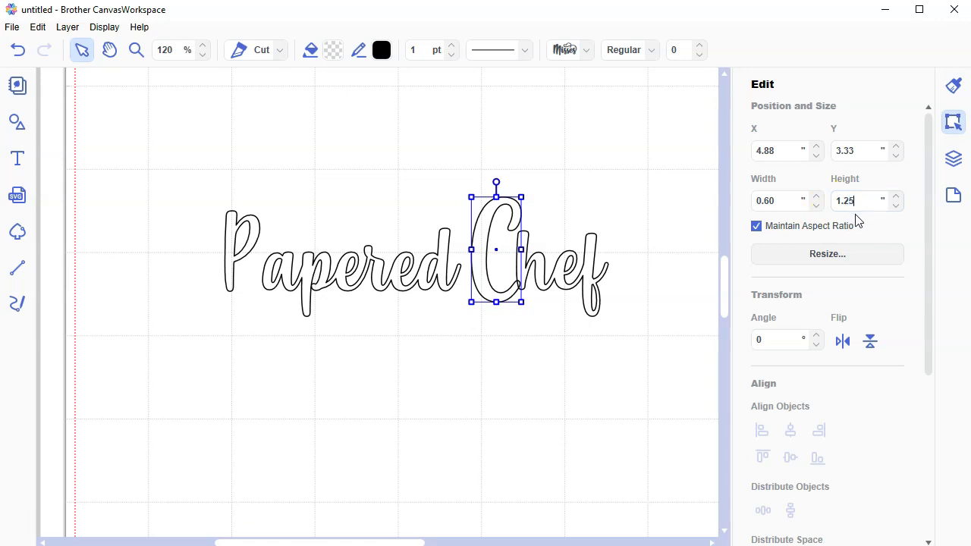
pyautogui.click(584, 360)
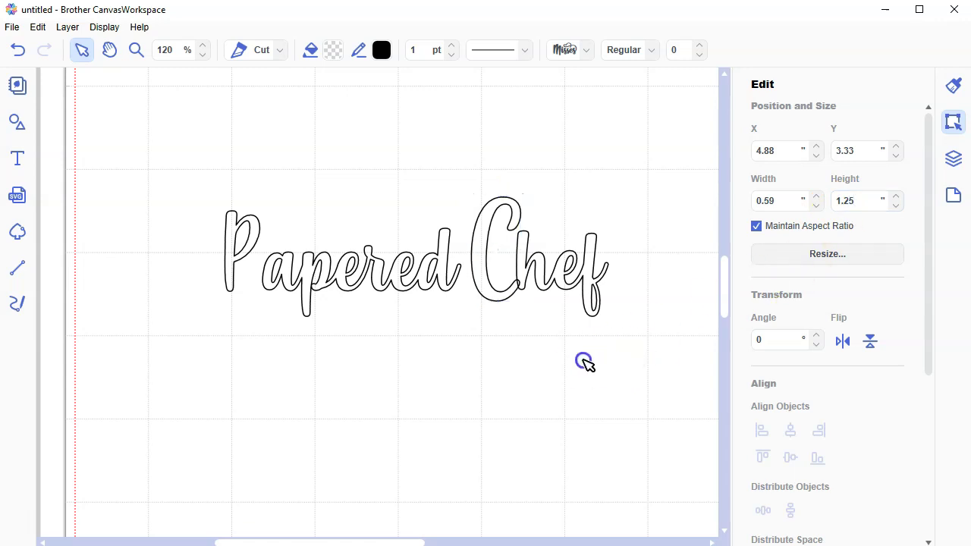
pyautogui.click(236, 275)
pyautogui.moveTo(868, 202); pyautogui.dragTo(825, 205)
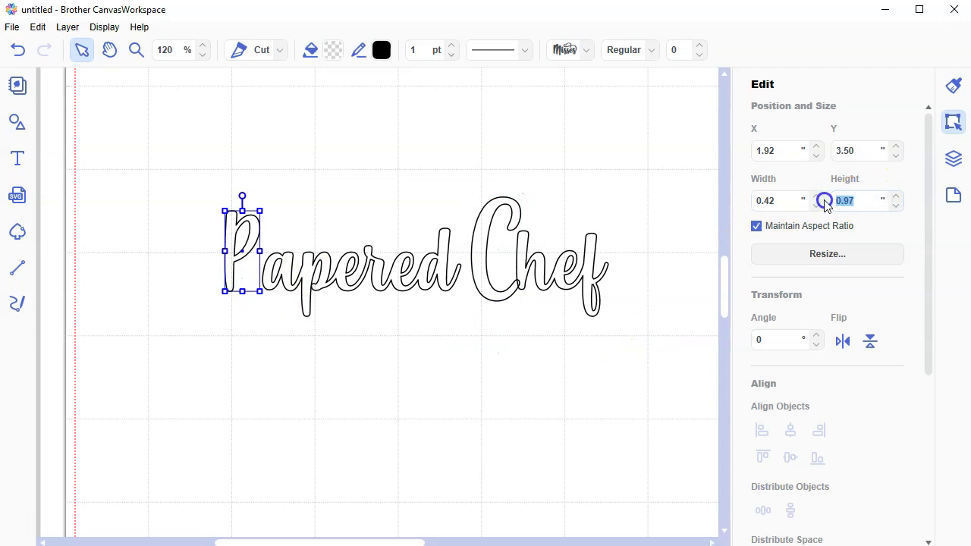
pyautogui.write('1.25')
pyautogui.press('Return')
pyautogui.click(504, 360)
# - Move the enlarged "P" up and closer to "apered", and align it with the "C" along their bottoms
pyautogui.click(245, 260)
pyautogui.moveTo(247, 258); pyautogui.dragTo(252, 239)
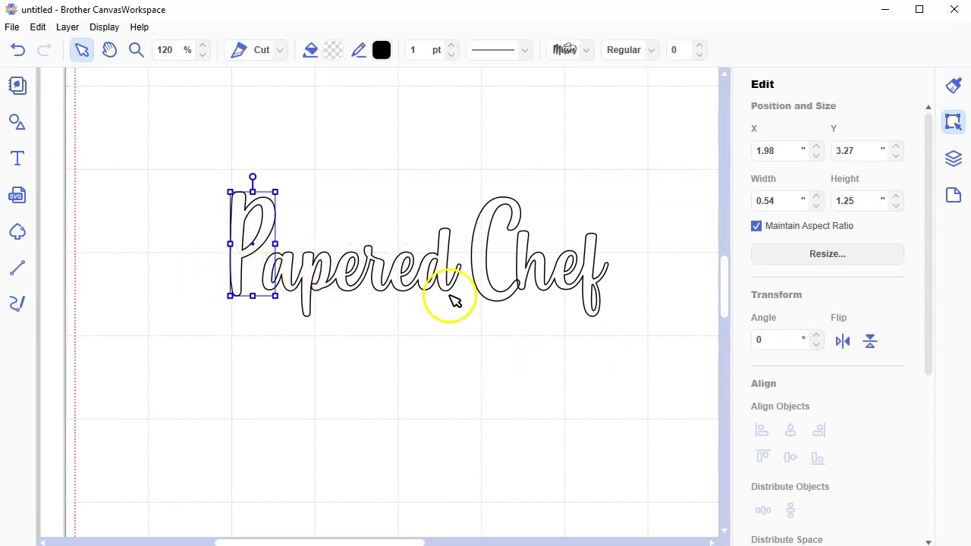
pyautogui.keyDown('shift'); pyautogui.click(485, 290); pyautogui.keyUp('shift')
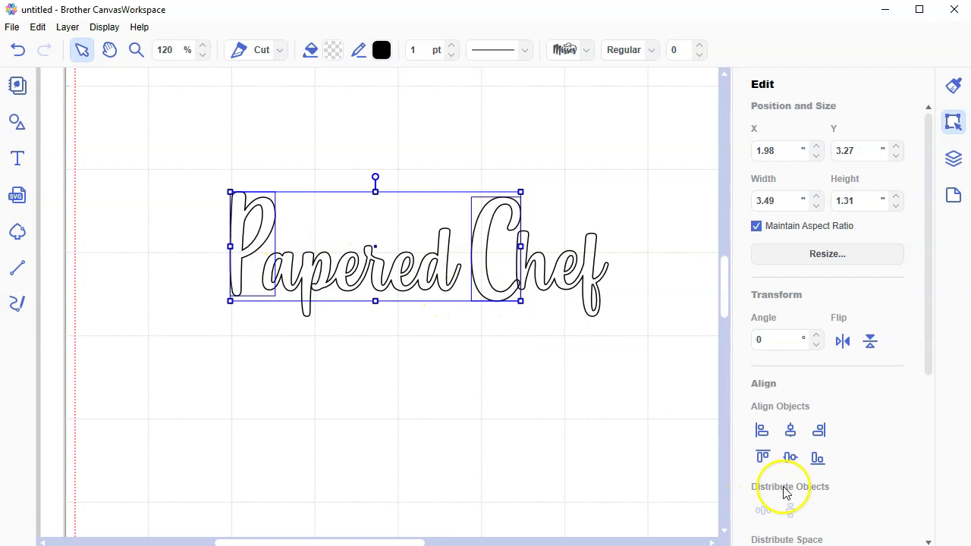
pyautogui.click(818, 462)
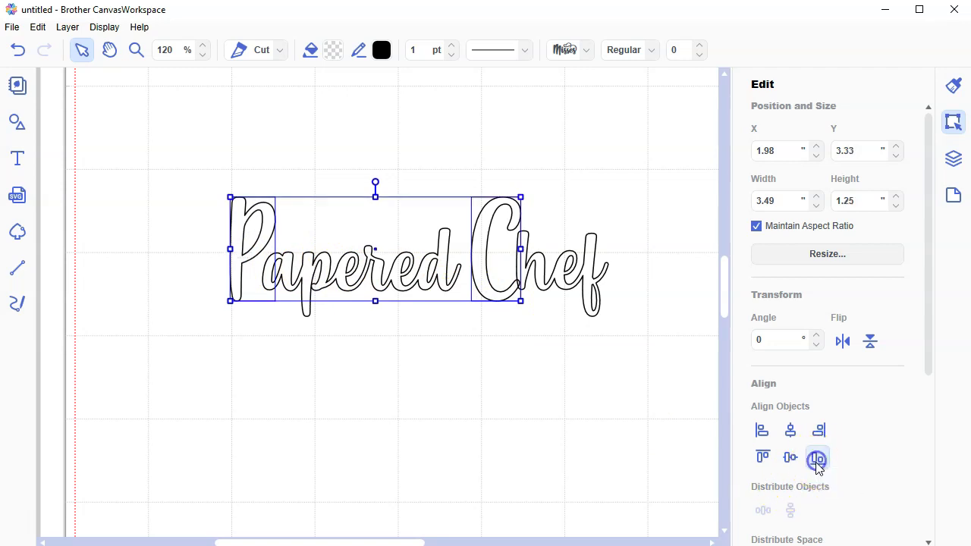
pyautogui.click(573, 429)
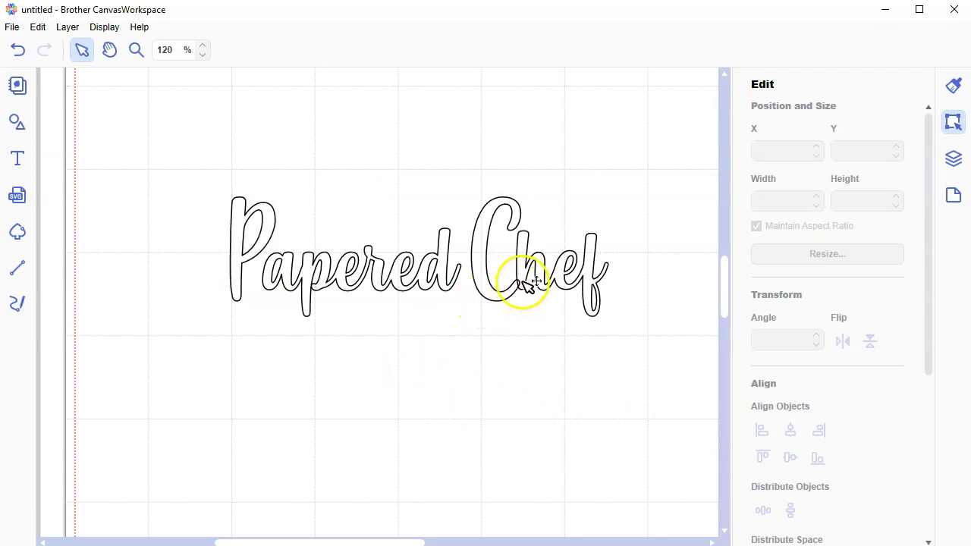
# - Nudge the "P" slightly towards "apered" so it touches the "a"
pyautogui.click(258, 250)
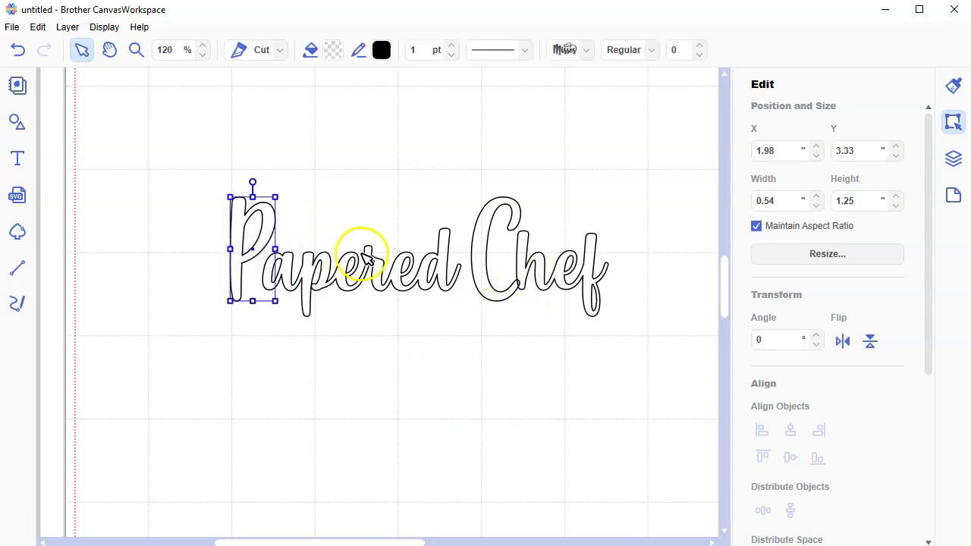
pyautogui.press('Right')
pyautogui.press('Right')
pyautogui.press('Right')
pyautogui.press('Right')
pyautogui.click(376, 422)
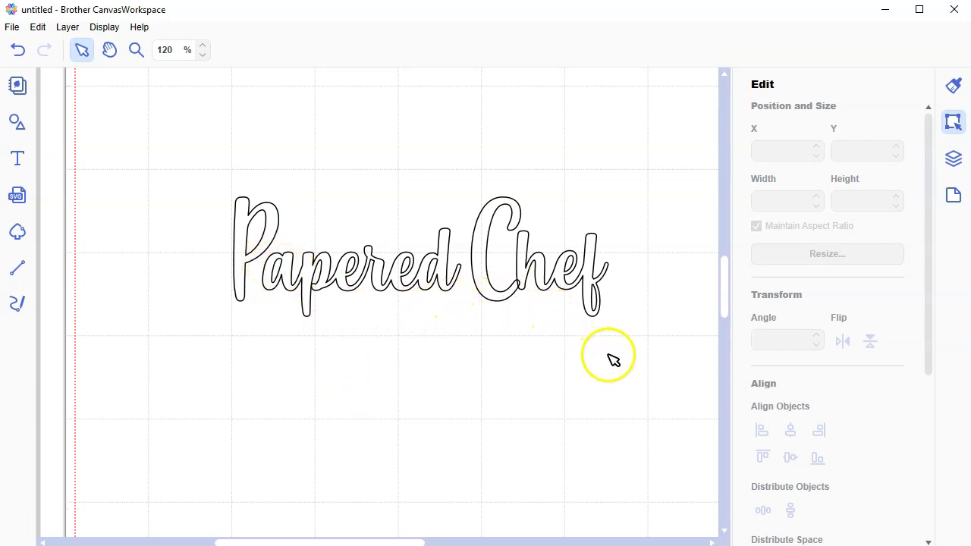
# - Weld the "C" and "hef" into a single "Chef" shape
pyautogui.moveTo(631, 334); pyautogui.dragTo(492, 239)
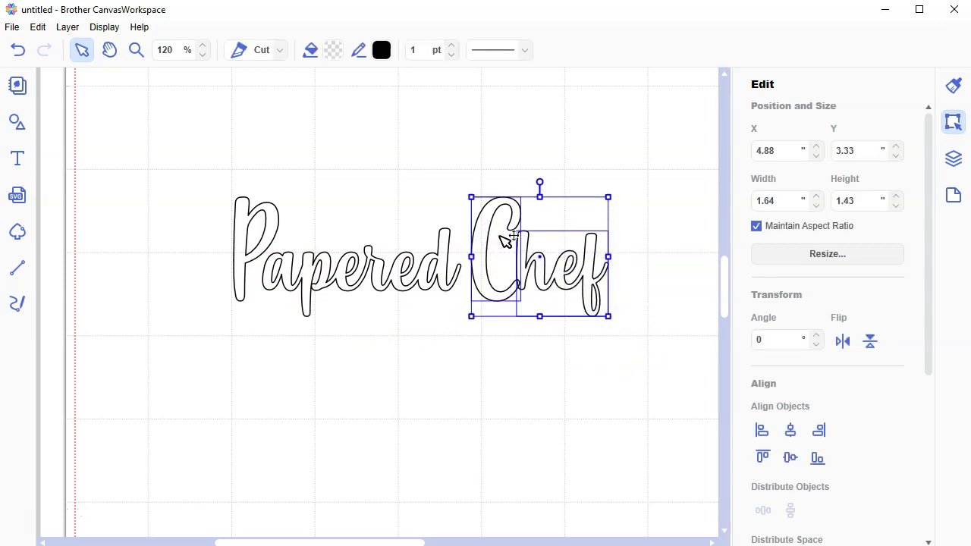
pyautogui.click(529, 267)
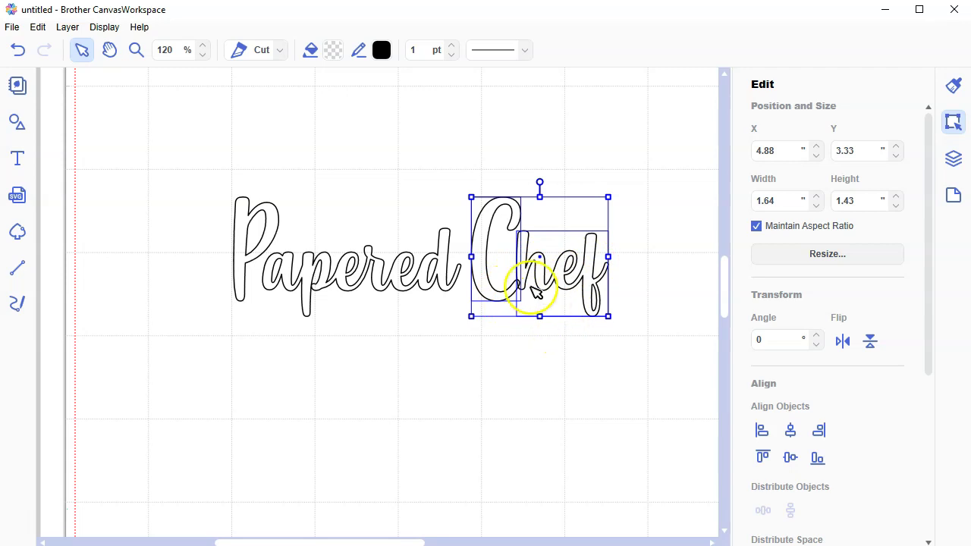
pyautogui.click(39, 27)
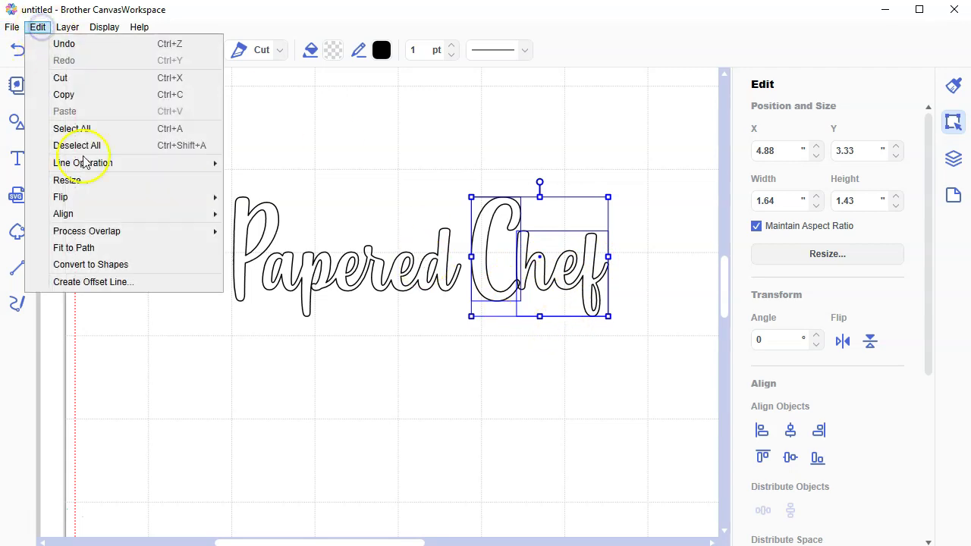
pyautogui.moveTo(115, 233)
pyautogui.click(249, 233)
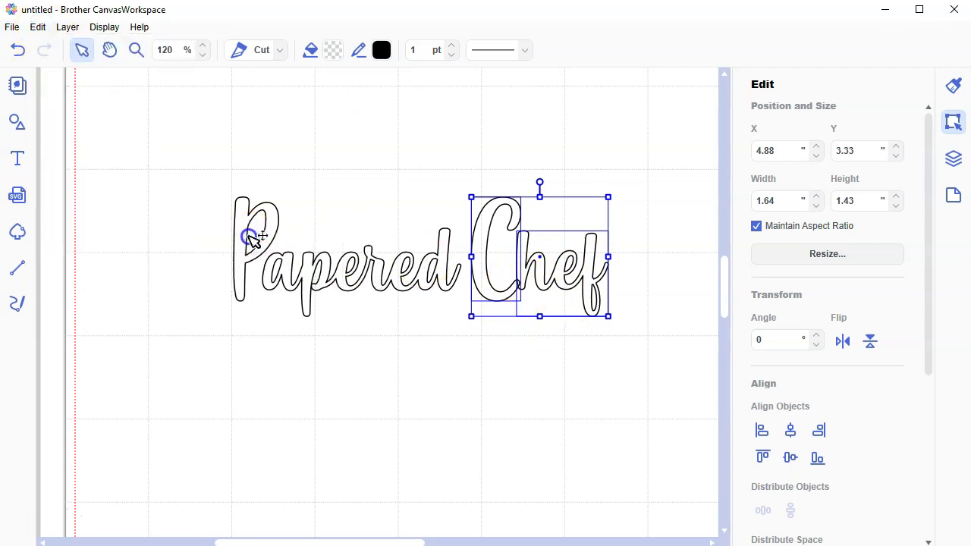
pyautogui.click(350, 378)
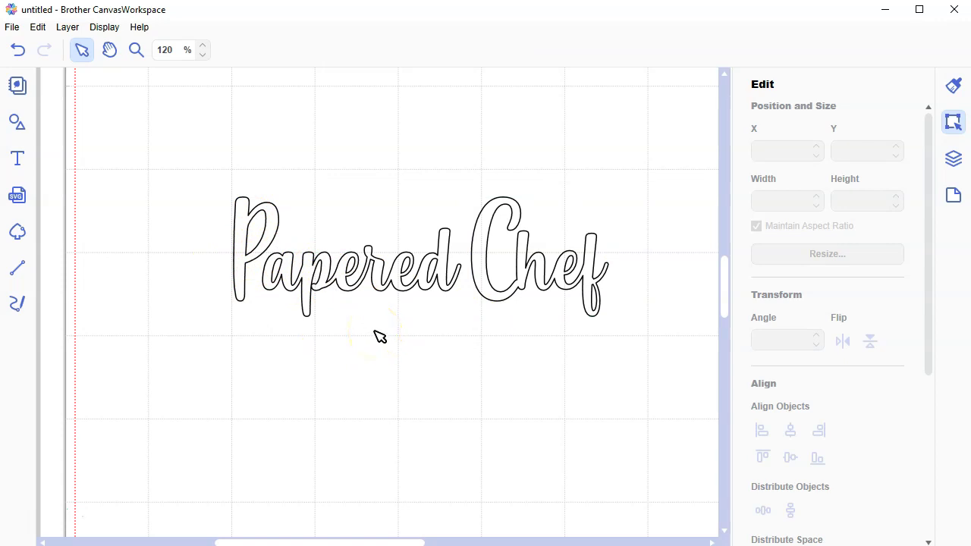
# - Set the height of the whole "Papered Chef" design to 1.5 inches, keeping the aspect ratio
pyautogui.moveTo(658, 371); pyautogui.dragTo(238, 218)
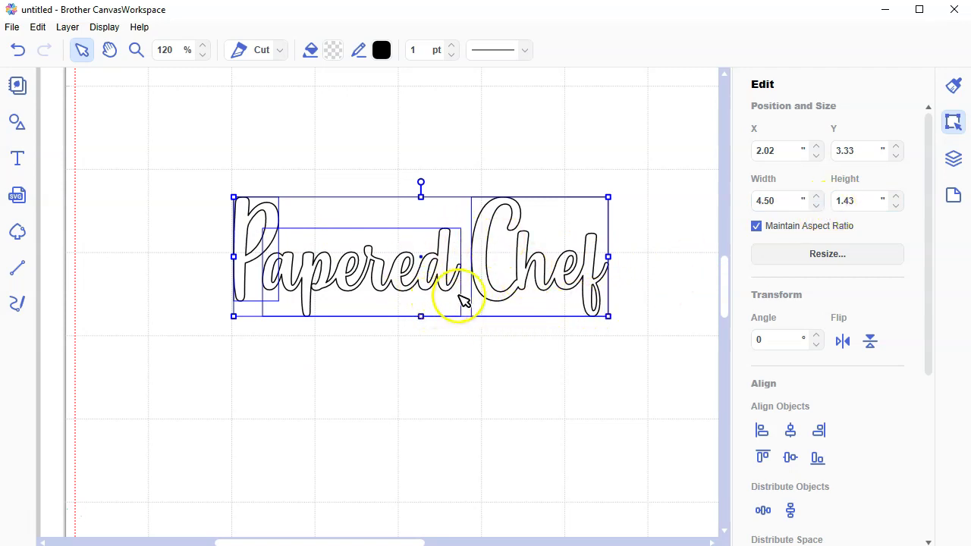
pyautogui.doubleClick(846, 201)
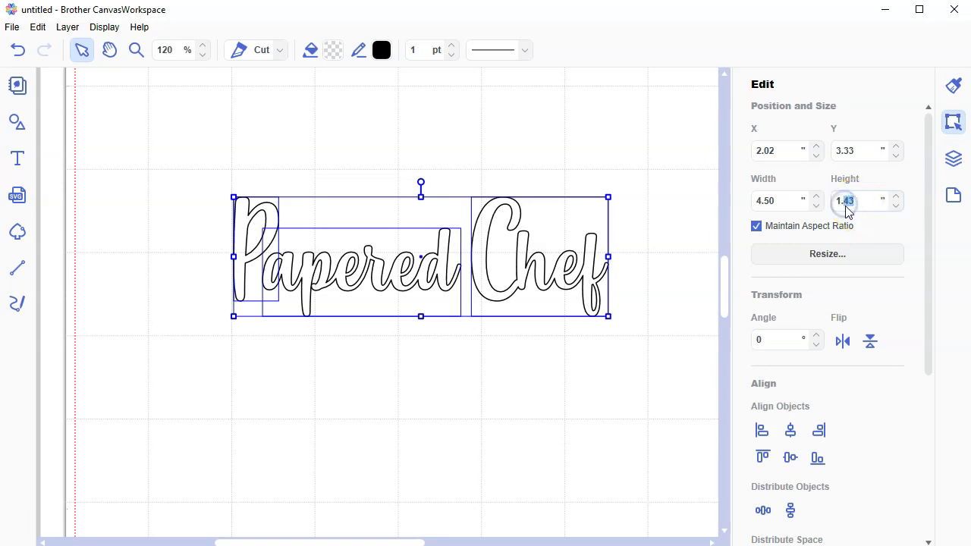
pyautogui.write('5')
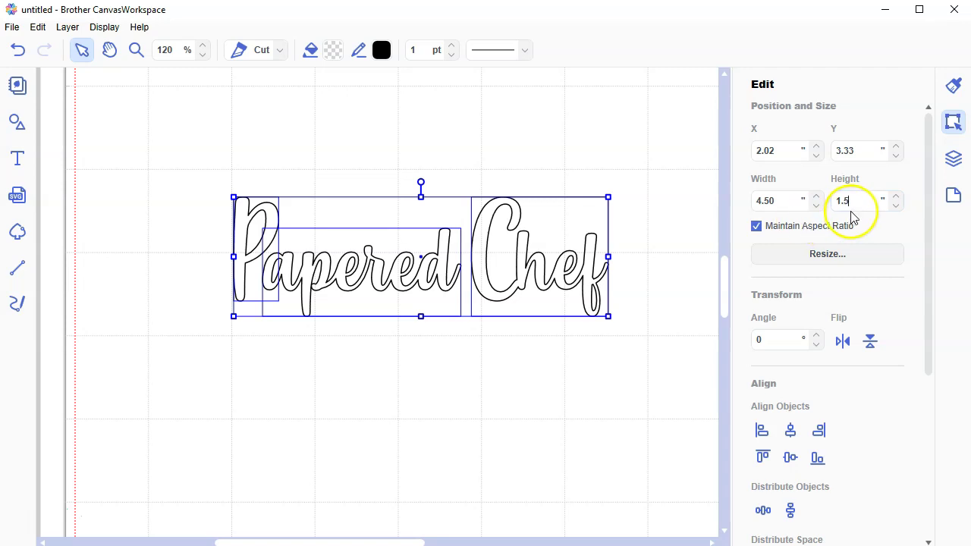
pyautogui.click(785, 202)
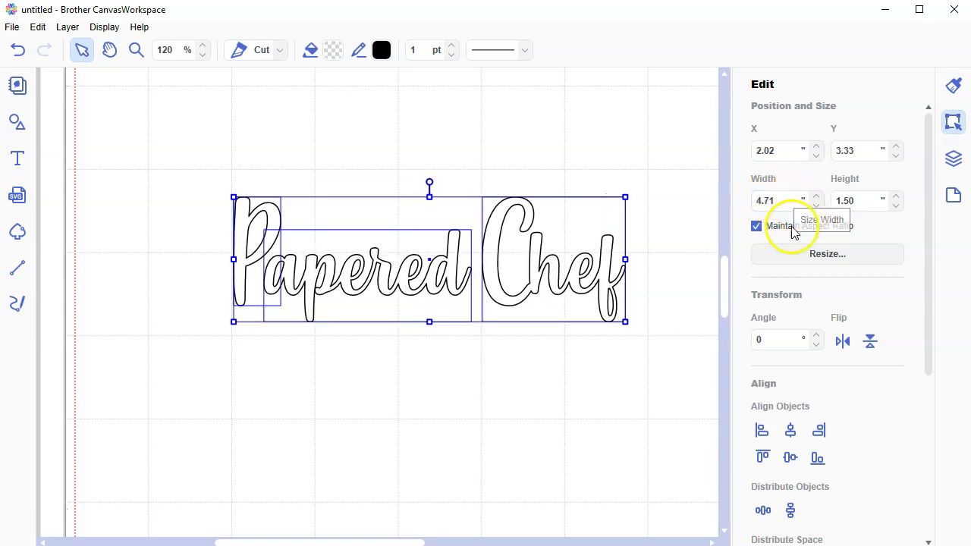
pyautogui.click(865, 206)
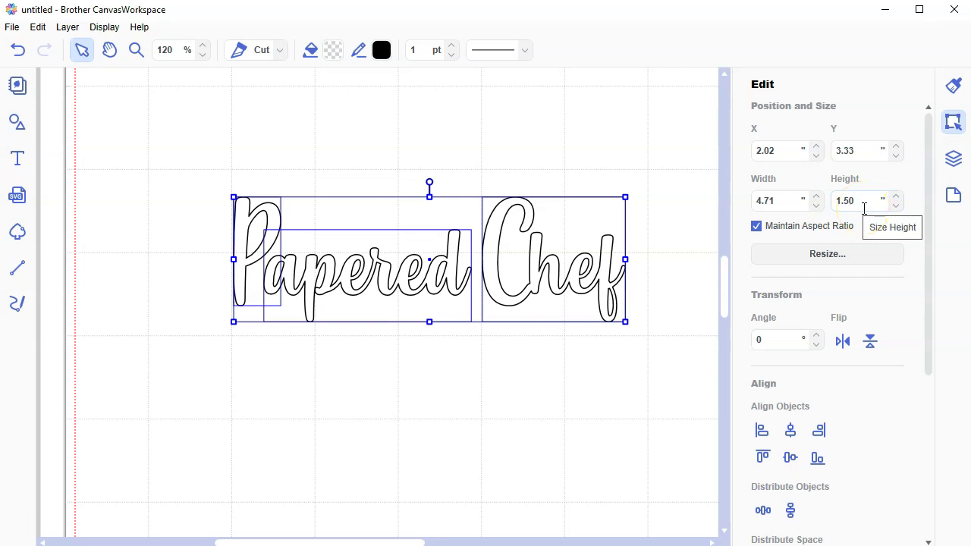
# - Group all parts of the "Papered Chef" design and move the group up and left to about X 1.47", Y 2.78"
pyautogui.click(805, 254)
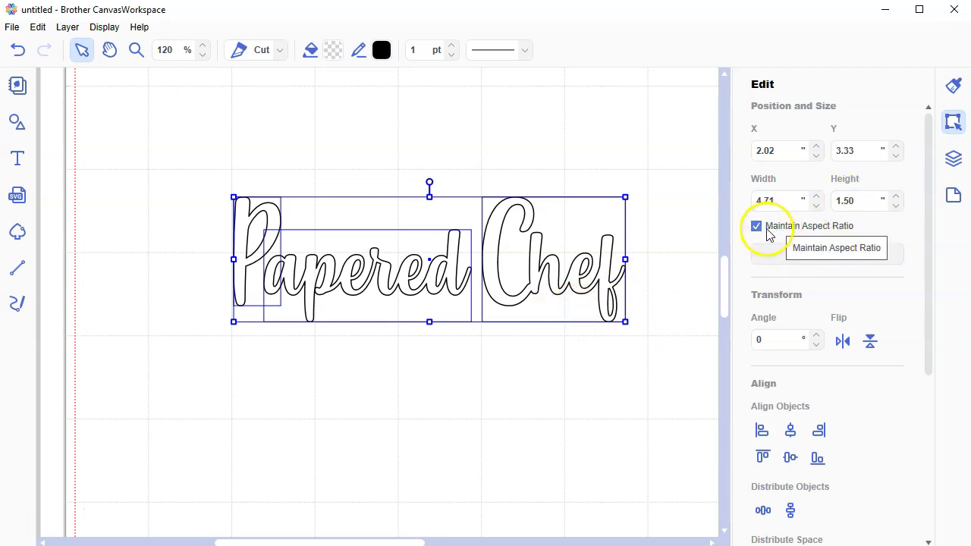
pyautogui.click(68, 27)
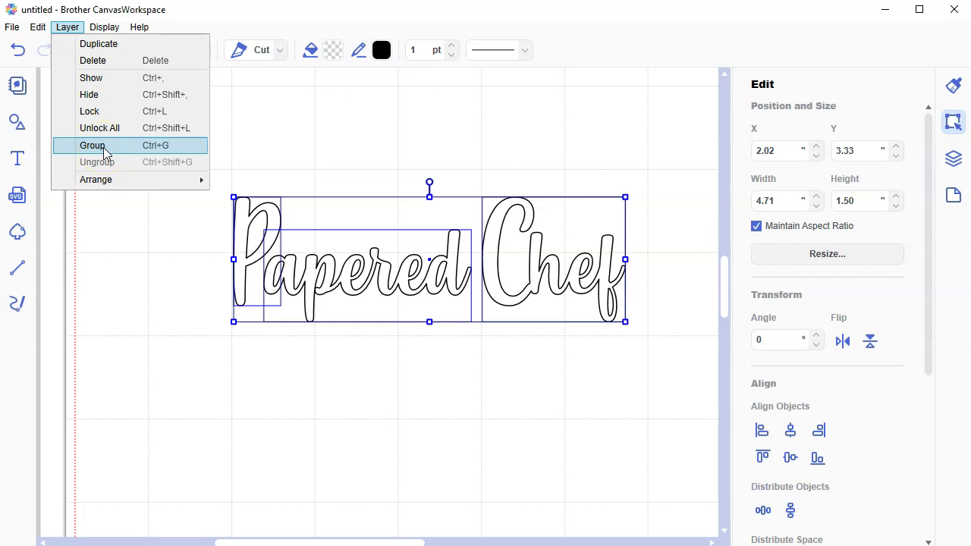
pyautogui.click(104, 147)
pyautogui.click(124, 310)
pyautogui.click(387, 284)
pyautogui.moveTo(390, 285); pyautogui.dragTo(345, 238)
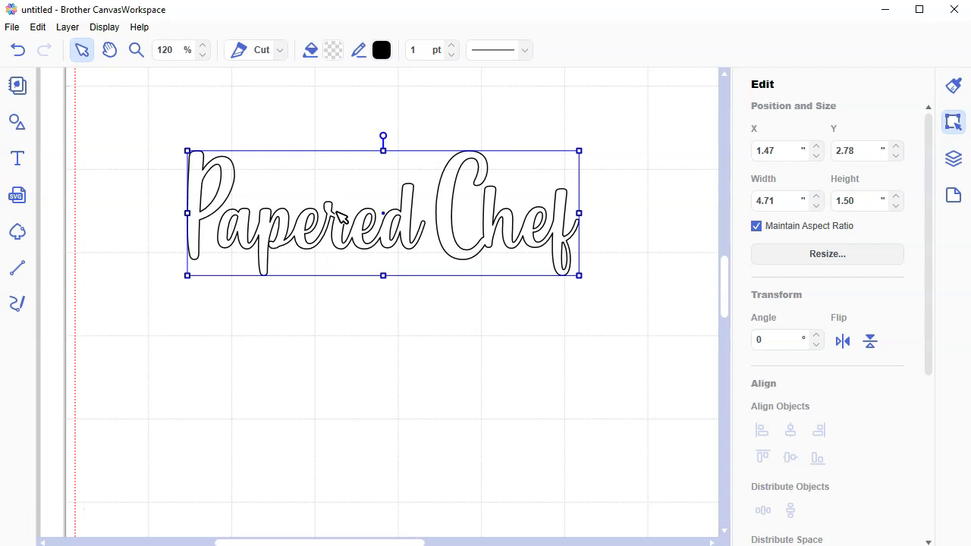
pyautogui.click(145, 173)
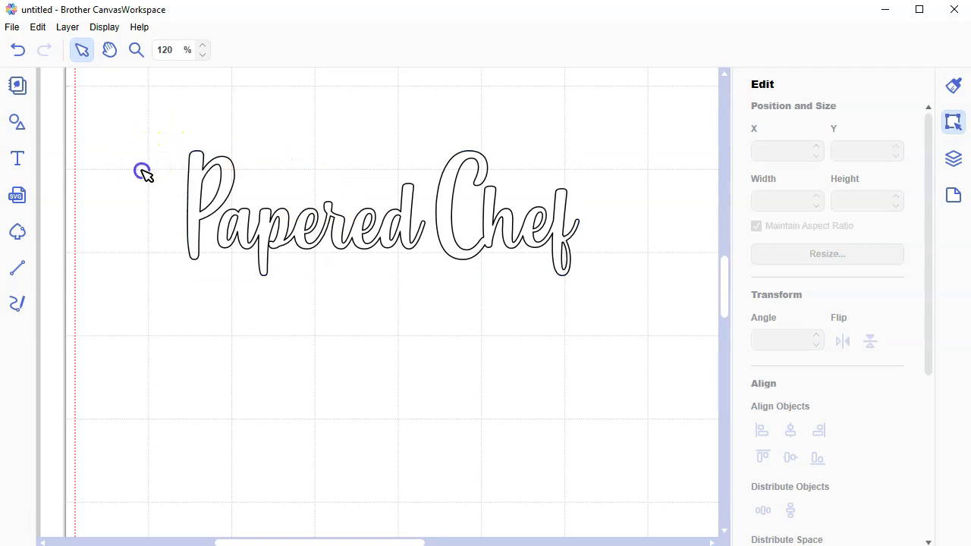
# - Save the project as a CWPRJ file named "Papered_Chef" in the CanvasWorkspace documents folder
pyautogui.click(12, 29)
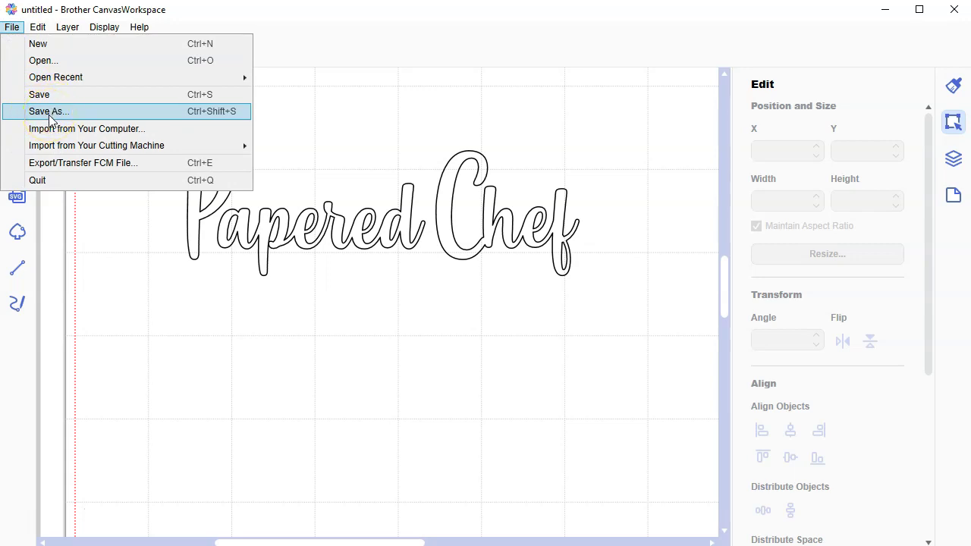
pyautogui.click(49, 114)
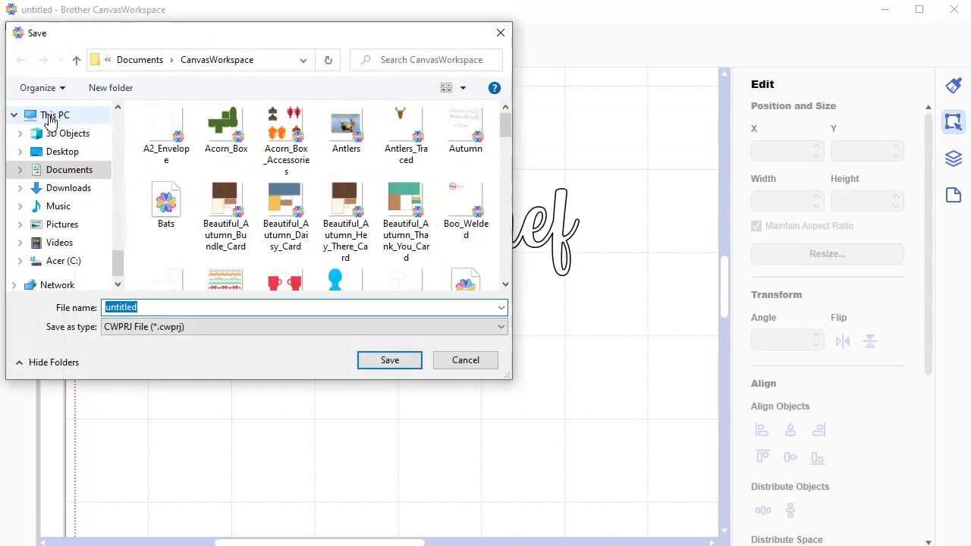
pyautogui.write('Papered_Chef')
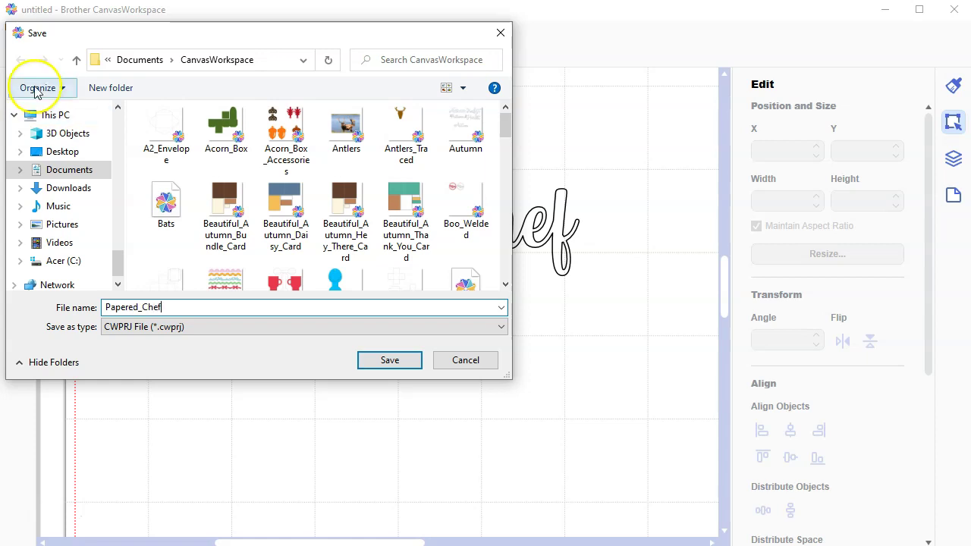
pyautogui.click(383, 364)
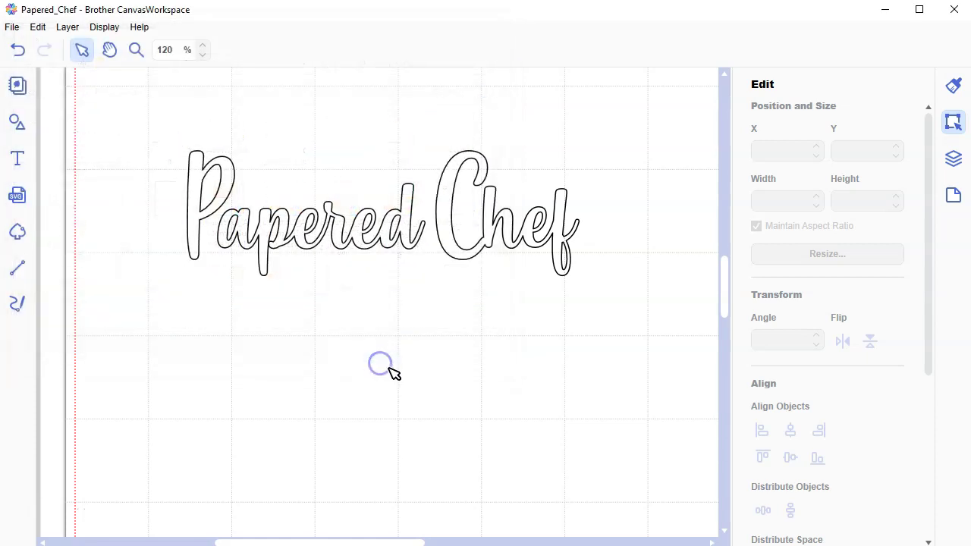